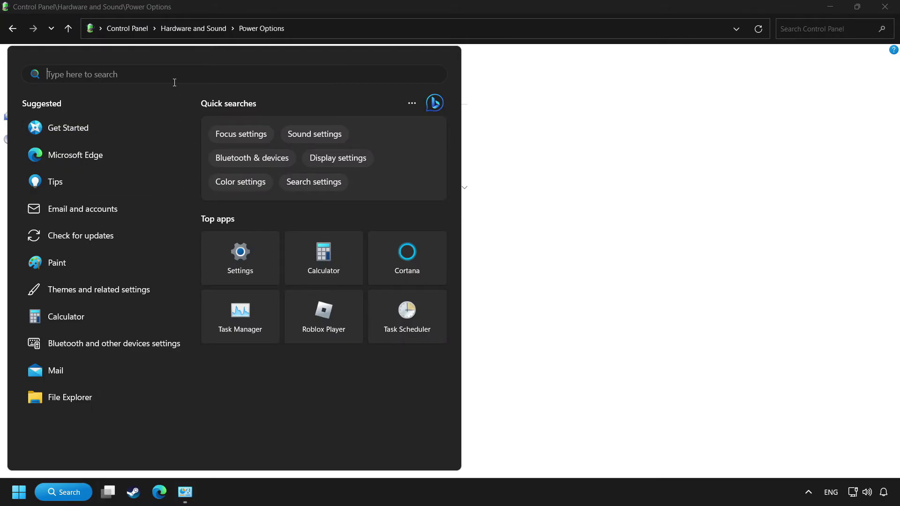
Step: Find Command Prompt with the search term cmd and run it as administrator, with its window clear of the plan list
type("cmd")
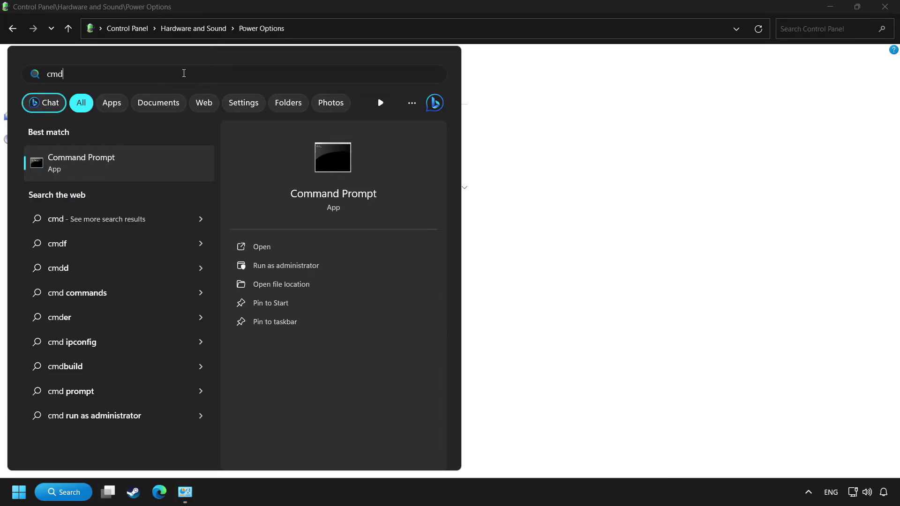
right_click(151, 165)
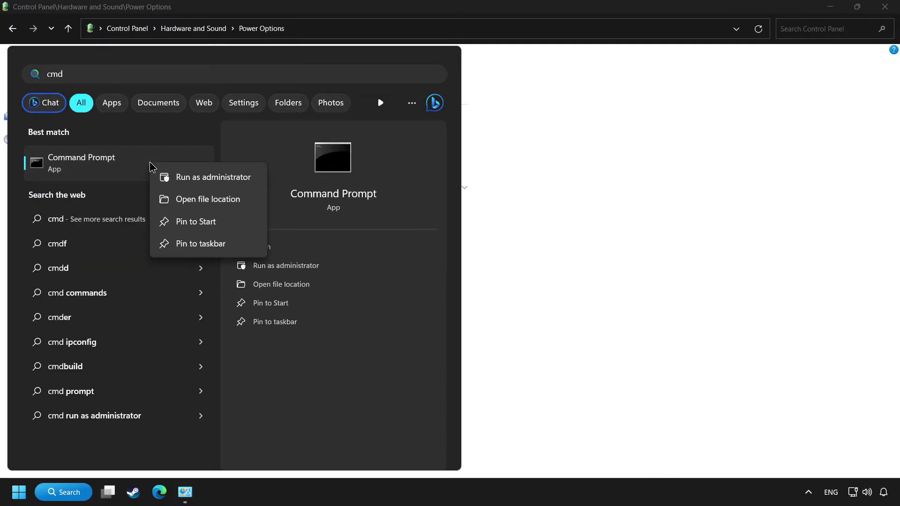
left_click(208, 182)
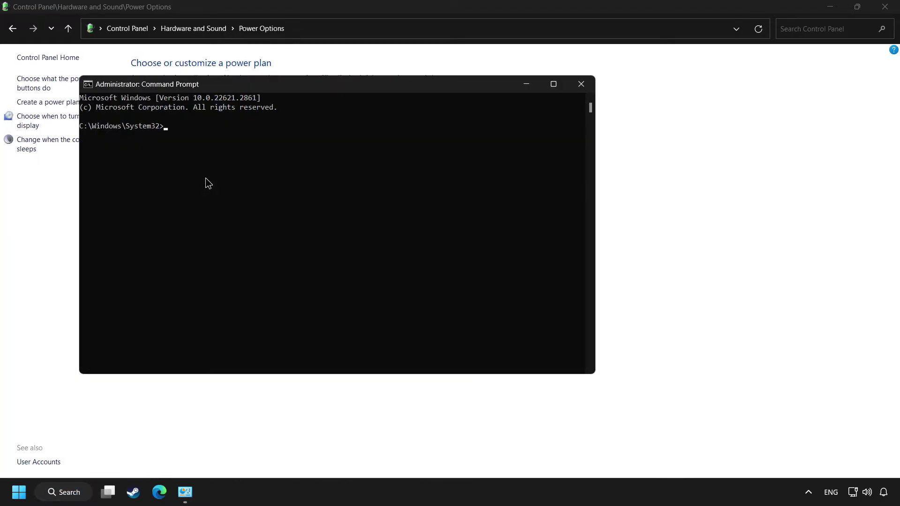
left_click_drag(239, 86, 323, 103)
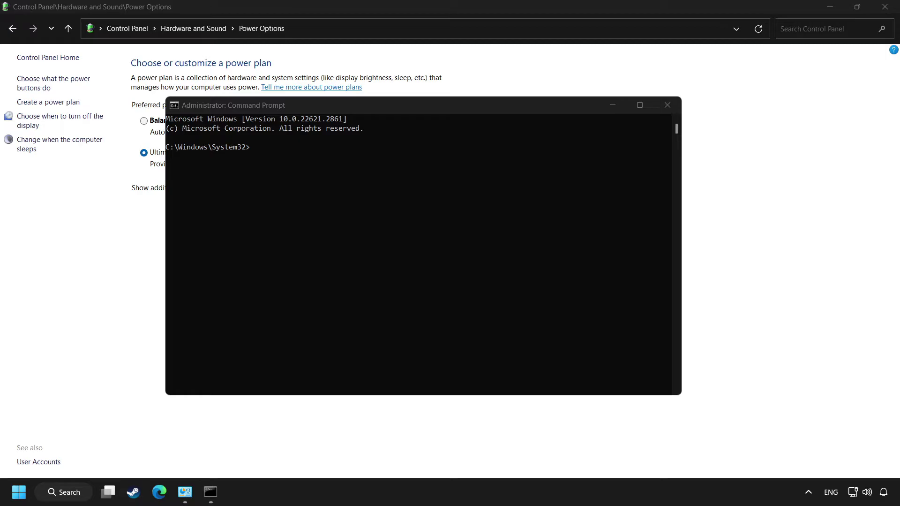
Step: Paste and run the command powercfg -duplicatescheme e9a42b02-d5df-448d-aa00-03f14749eb61 to add the Ultimate Performance power plan
left_click(309, 105)
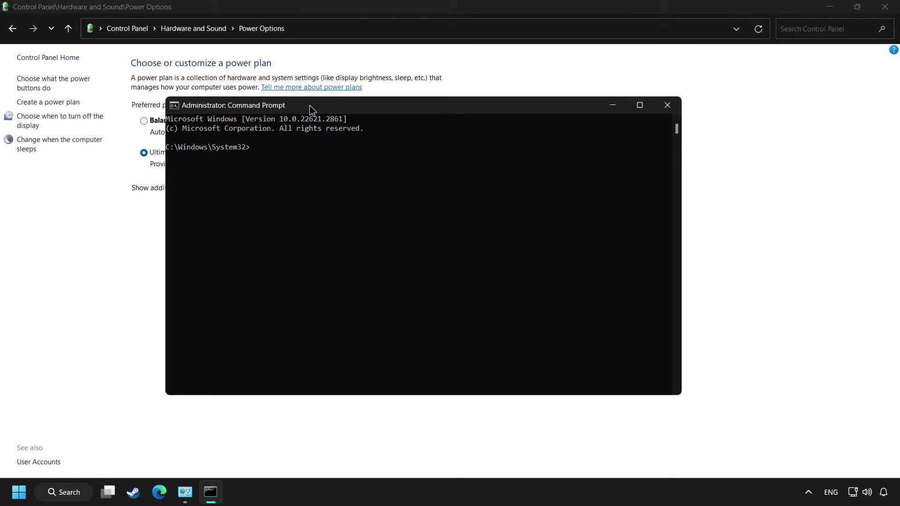
right_click(309, 105)
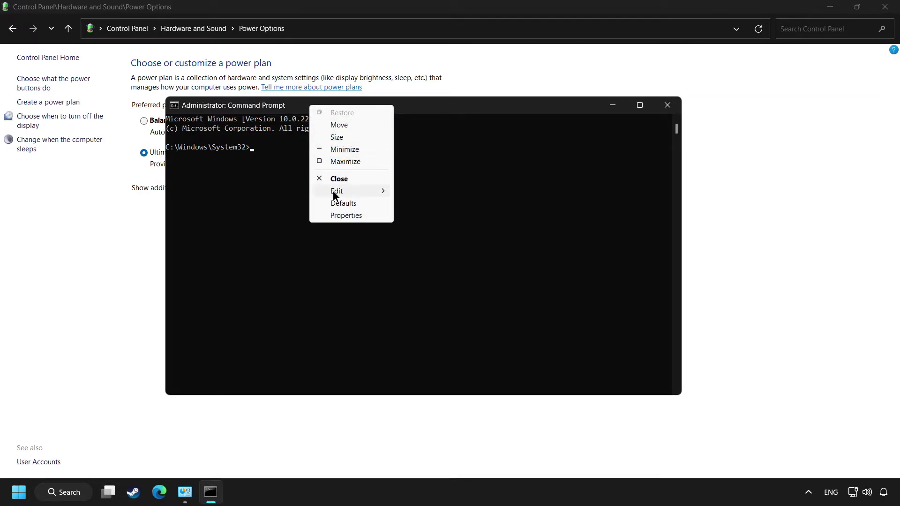
mouse_move(334, 191)
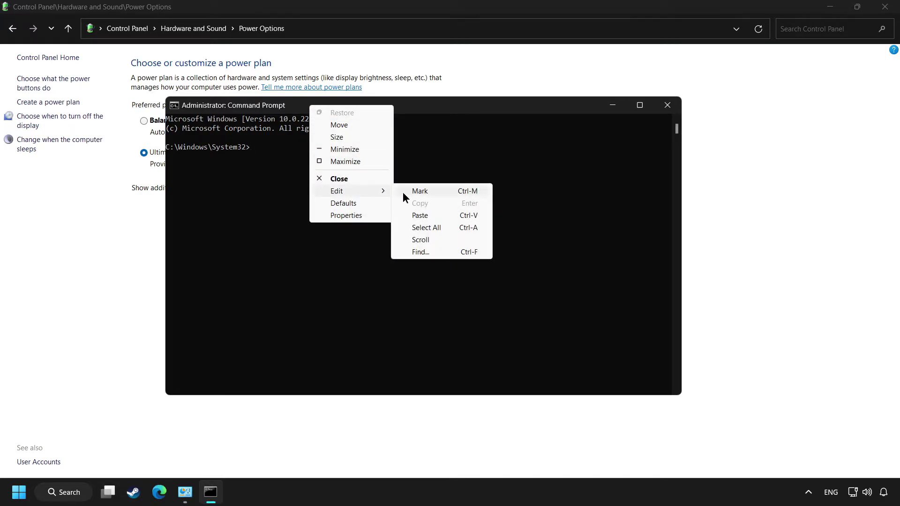
left_click(419, 215)
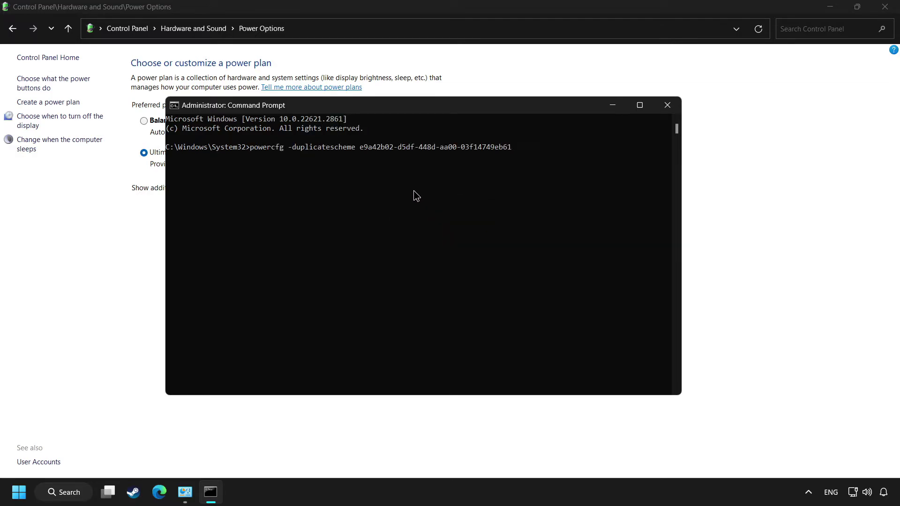
key("Return")
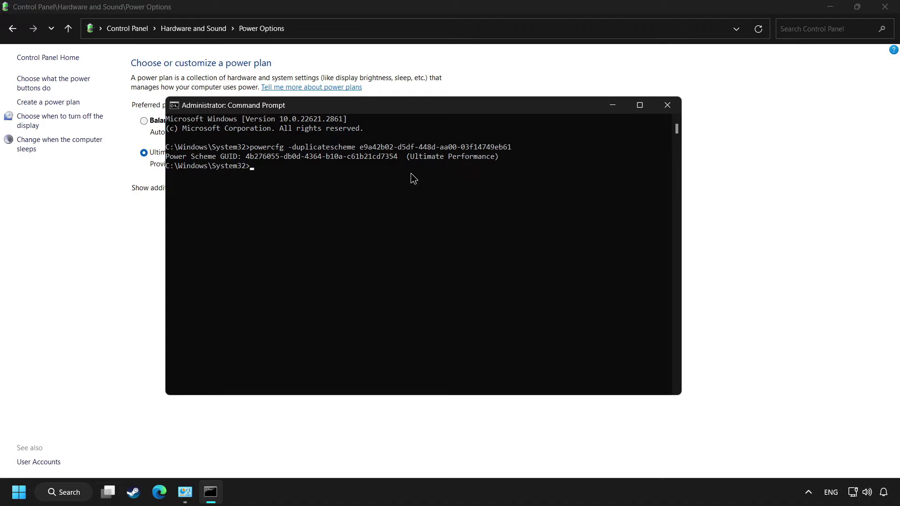
left_click_drag(403, 156, 501, 159)
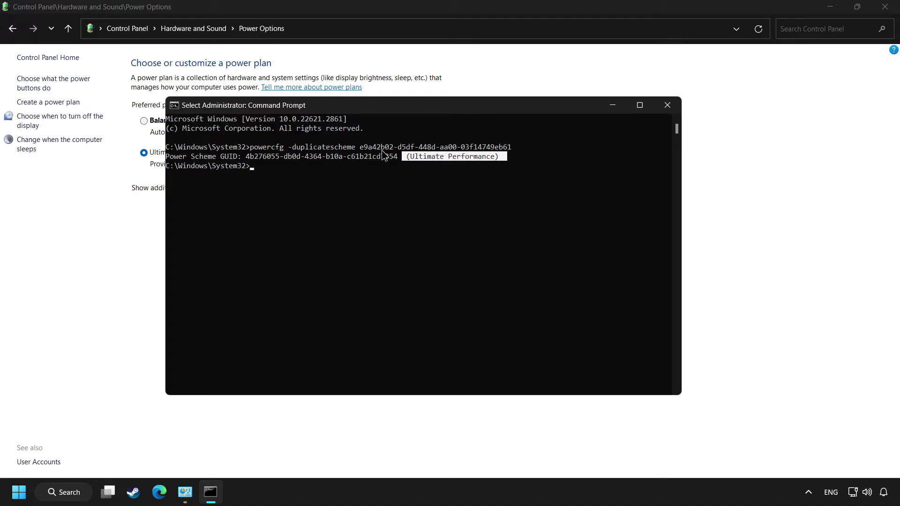
Step: Close Command Prompt and, after refreshing the power plan list, close Power Options
left_click(667, 105)
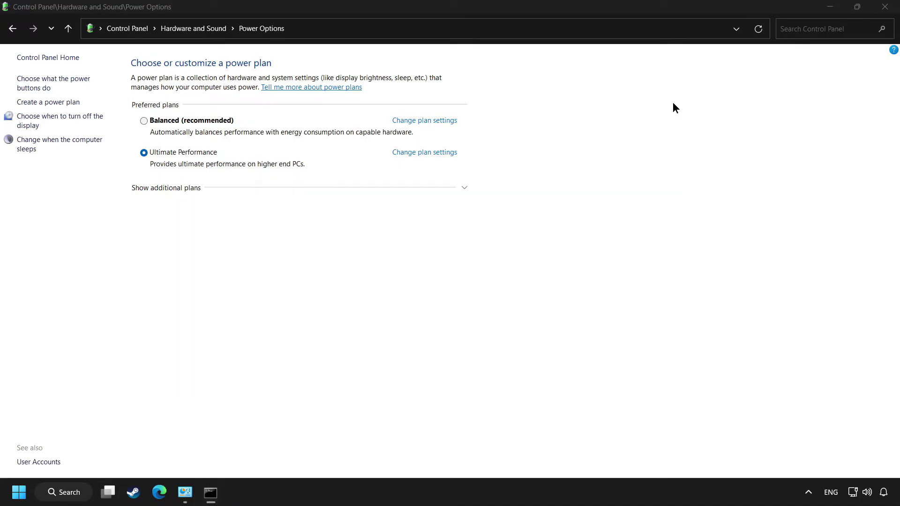
left_click(759, 30)
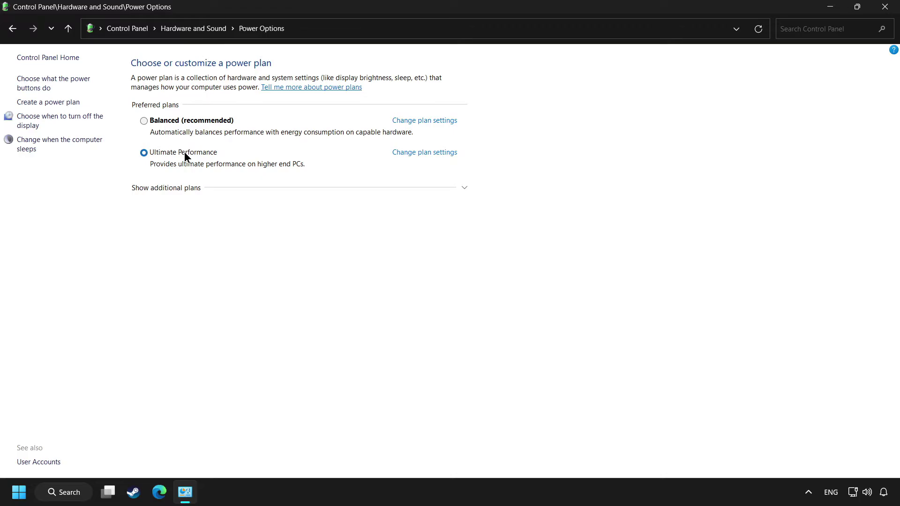
left_click(884, 7)
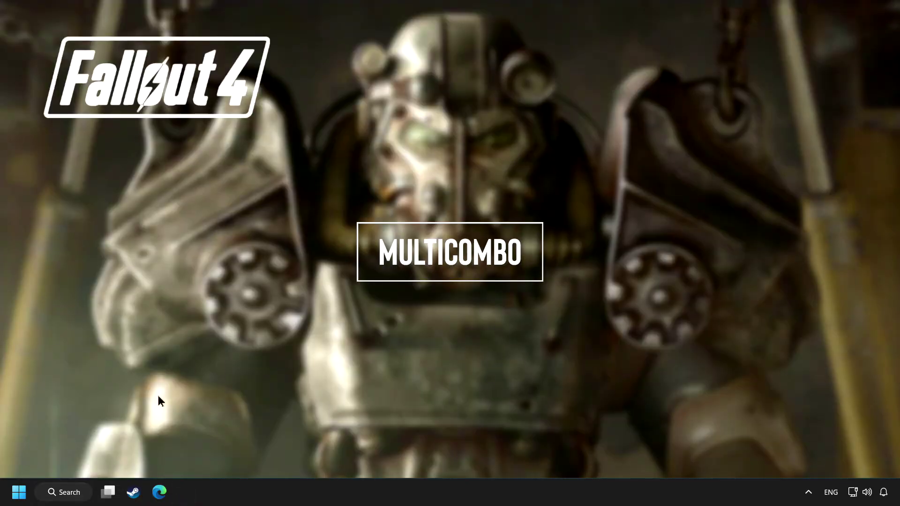
Step: Open the Windows Game Mode settings and toggle Game Mode
left_click(66, 492)
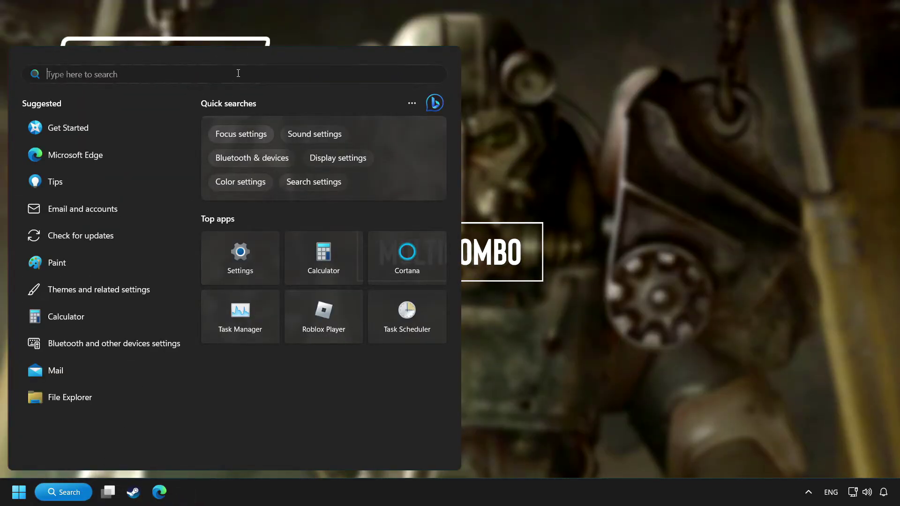
type("game m")
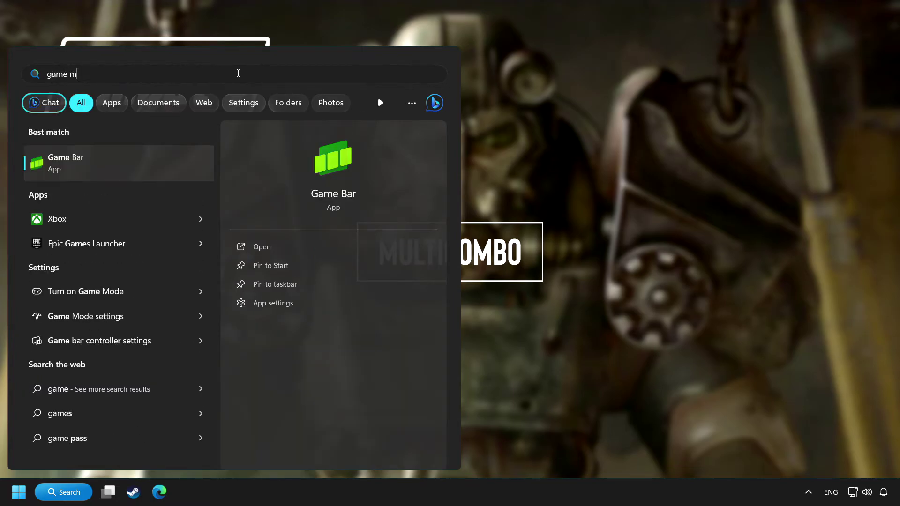
type("ode settings")
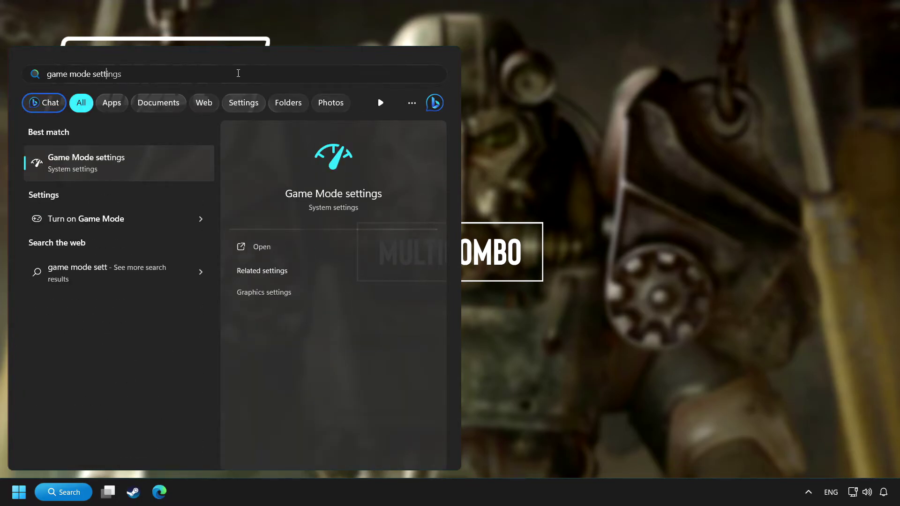
left_click(151, 170)
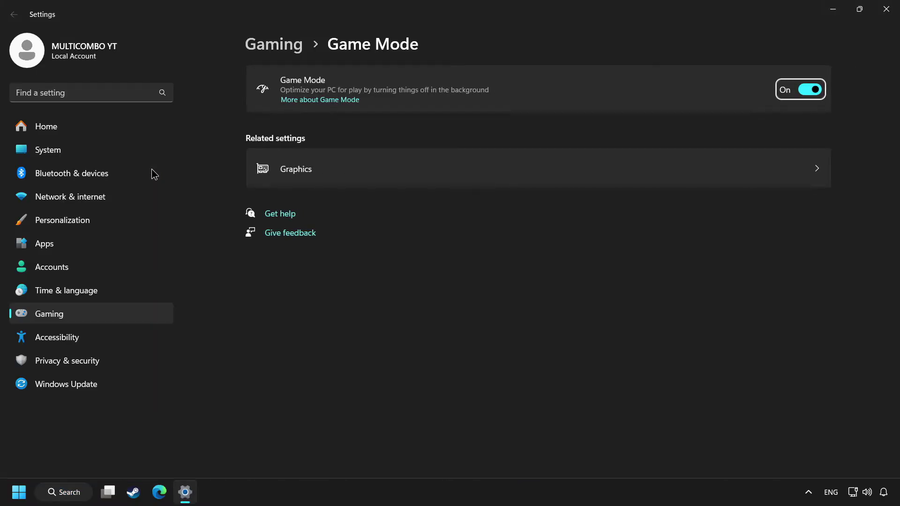
left_click(815, 90)
Step: In the Game Bar settings, toggle the option that allows the controller to open Game Bar, and close Settings
left_click(282, 55)
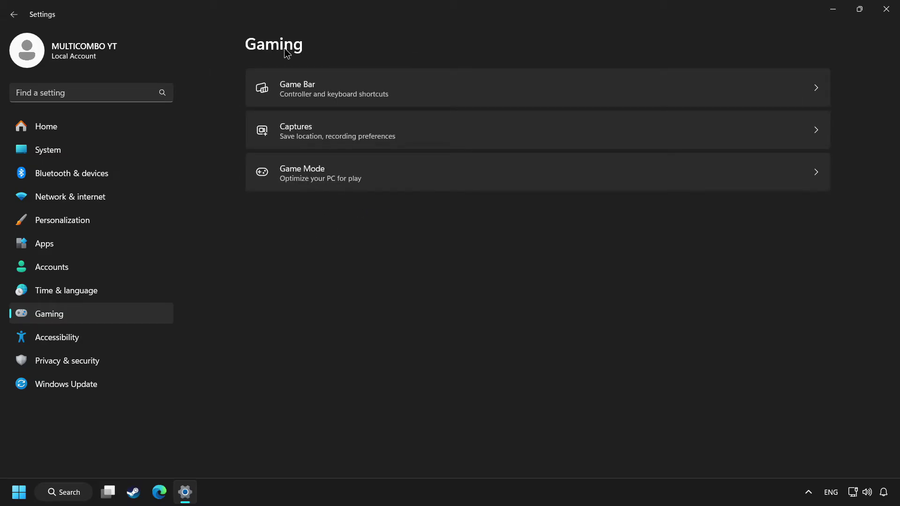
left_click(351, 100)
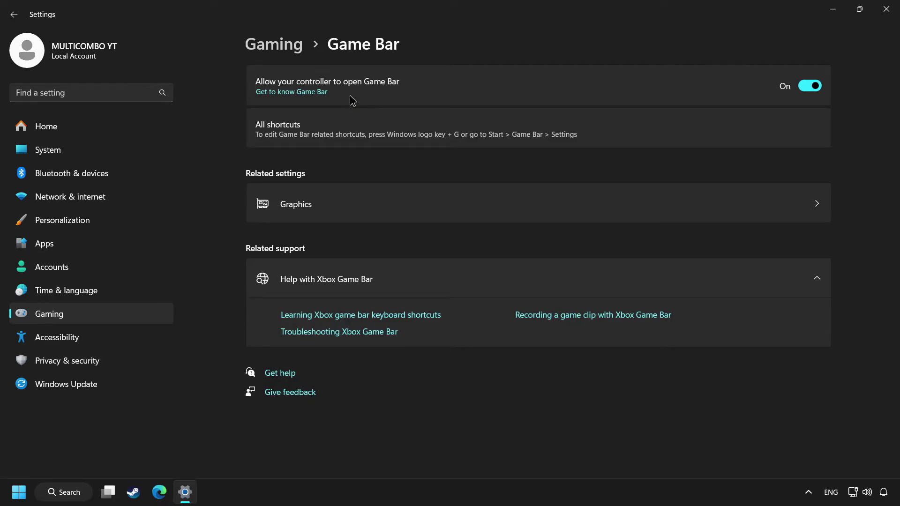
left_click(812, 89)
left_click(886, 12)
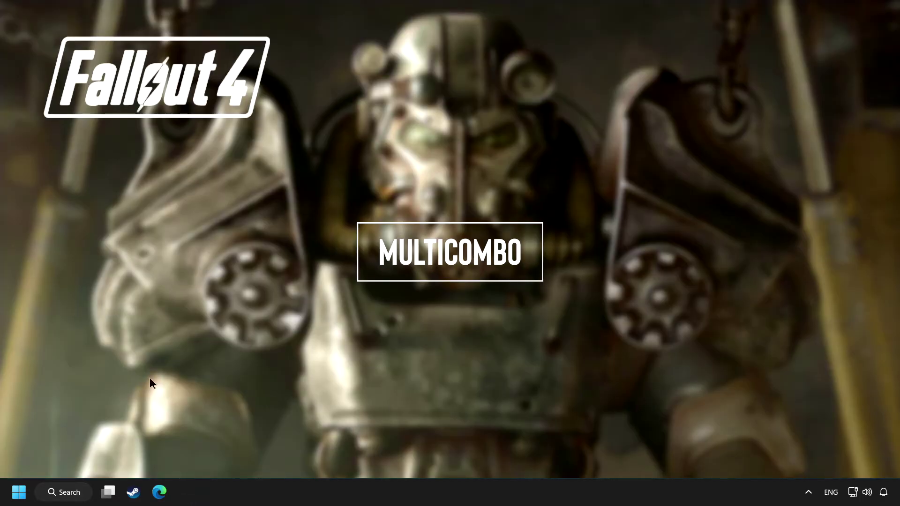
Step: Open the Windows appearance and performance options and apply Adjust for best performance to the visual effects
left_click(81, 498)
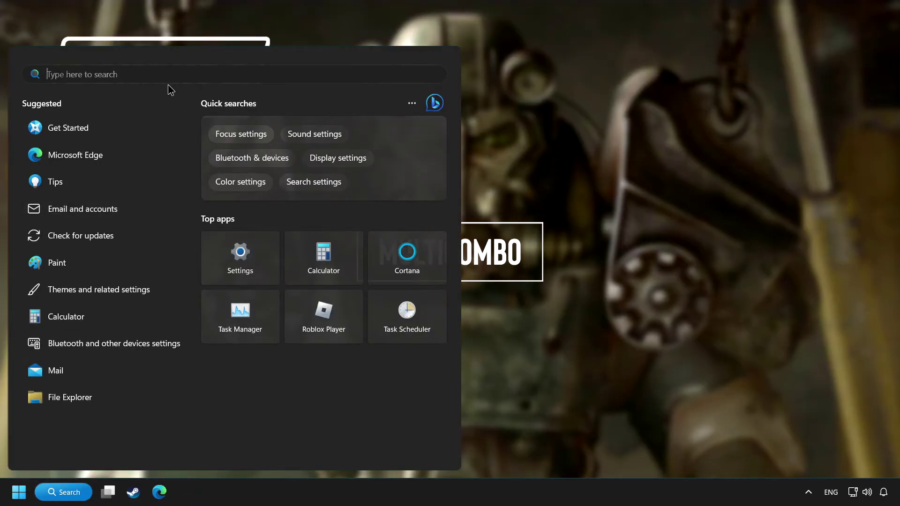
type("performance")
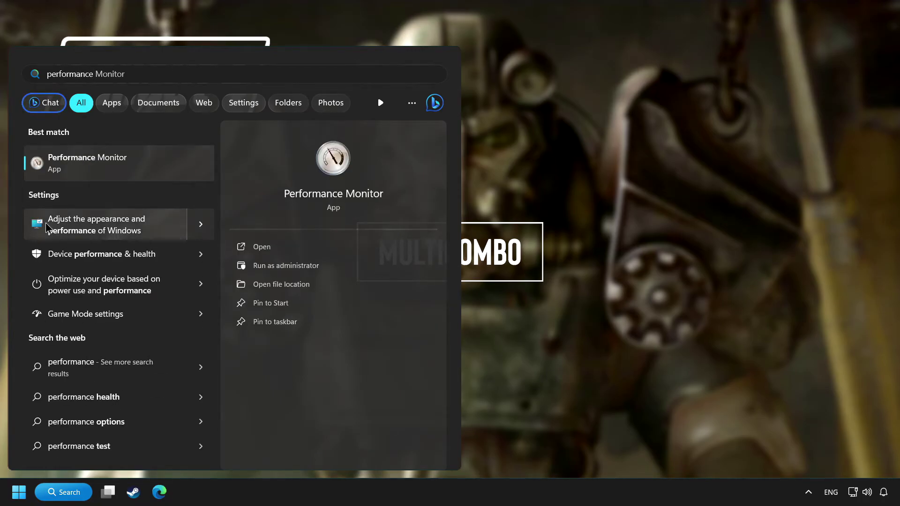
left_click(111, 229)
left_click_drag(180, 100, 407, 66)
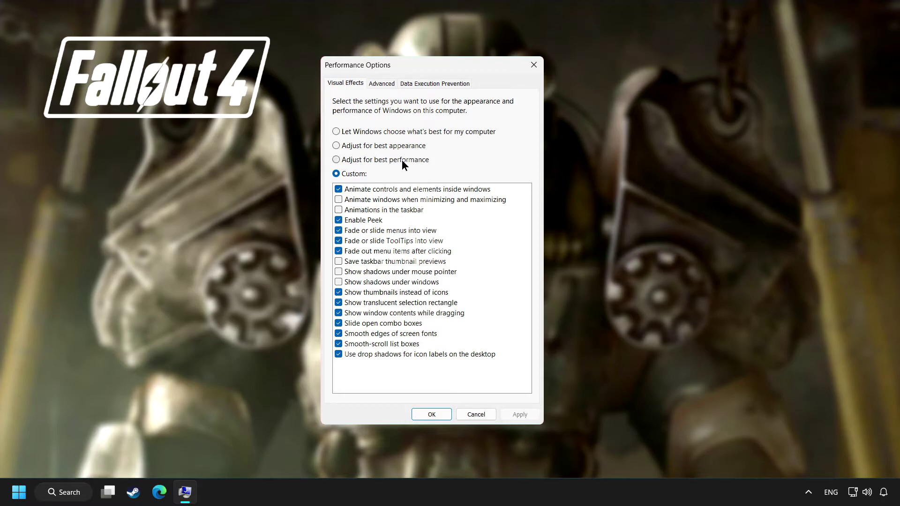
left_click(363, 160)
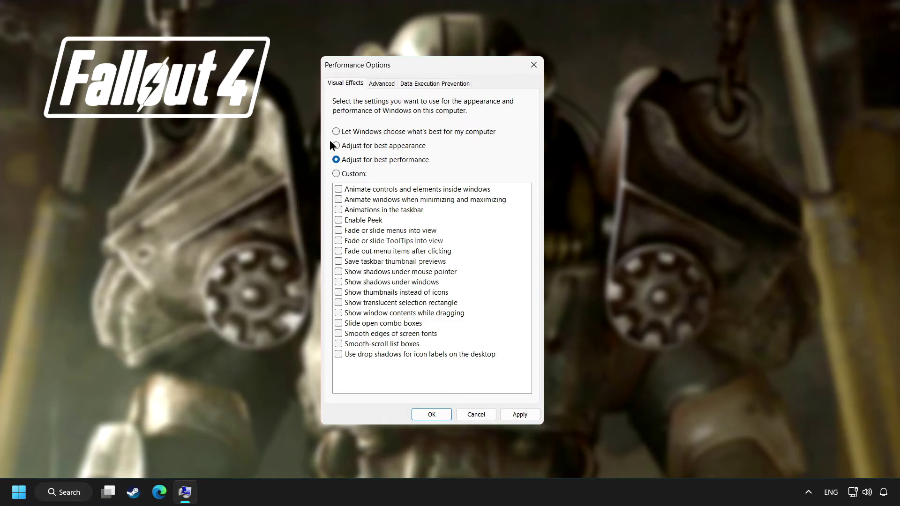
left_click(520, 414)
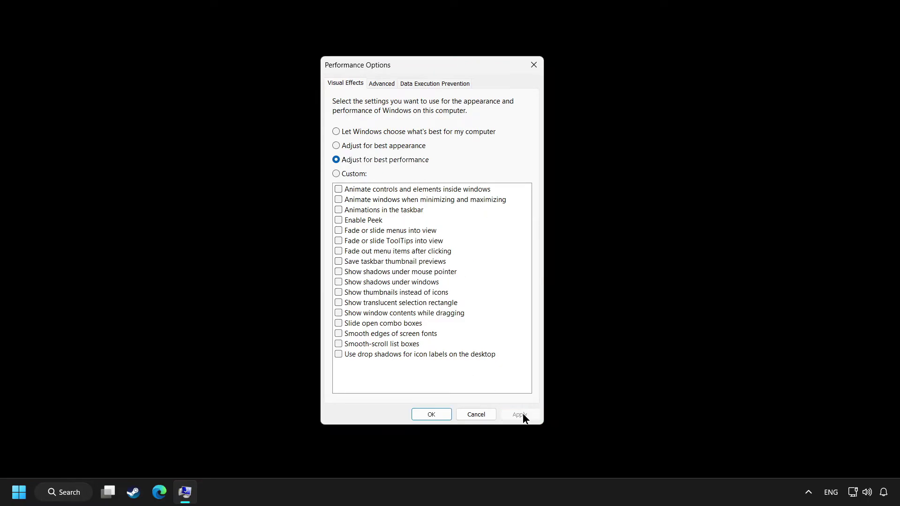
left_click(430, 415)
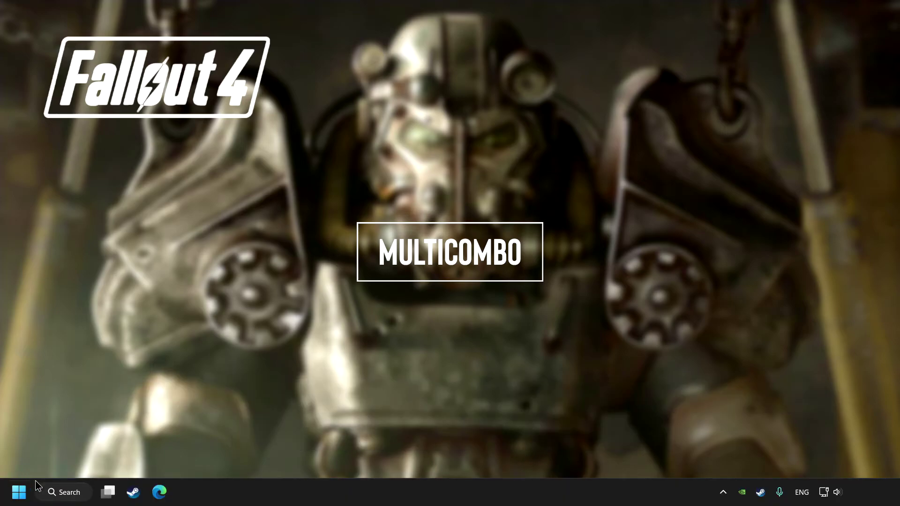
Step: Open Device Manager and expand the display adapters
left_click(86, 493)
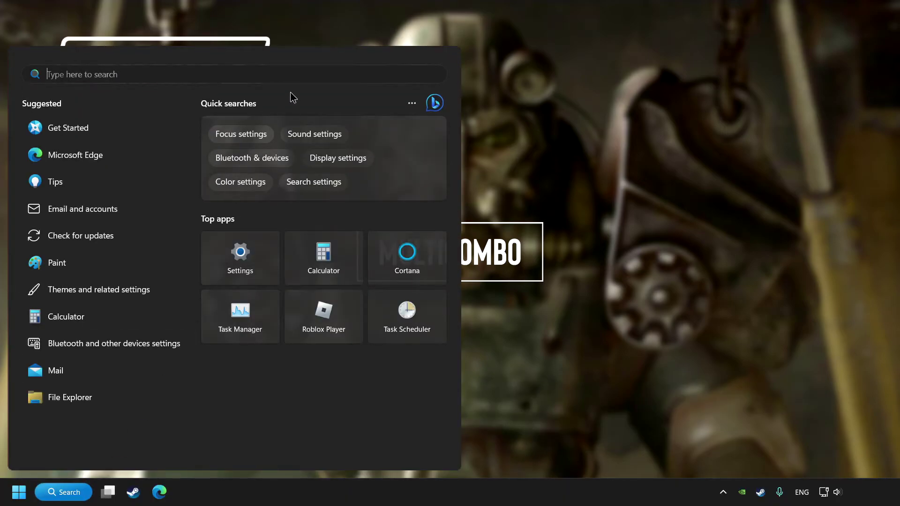
type("device manager")
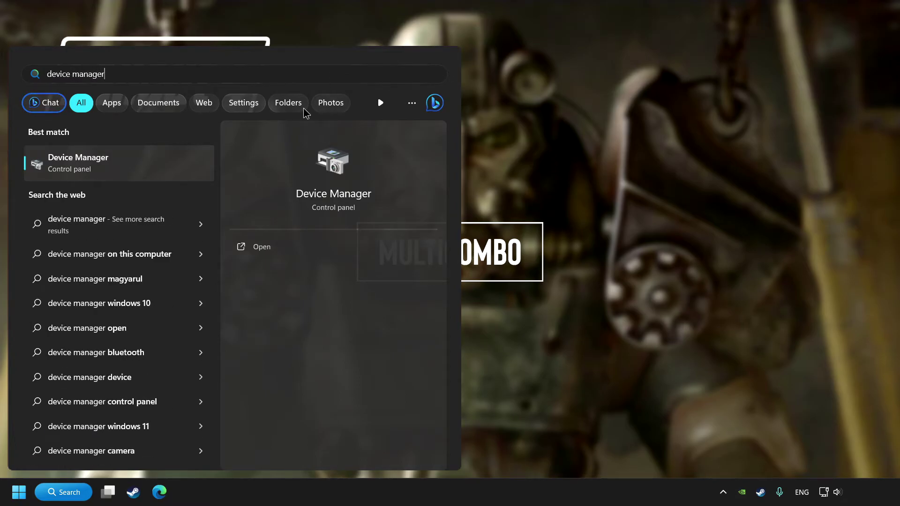
left_click(188, 173)
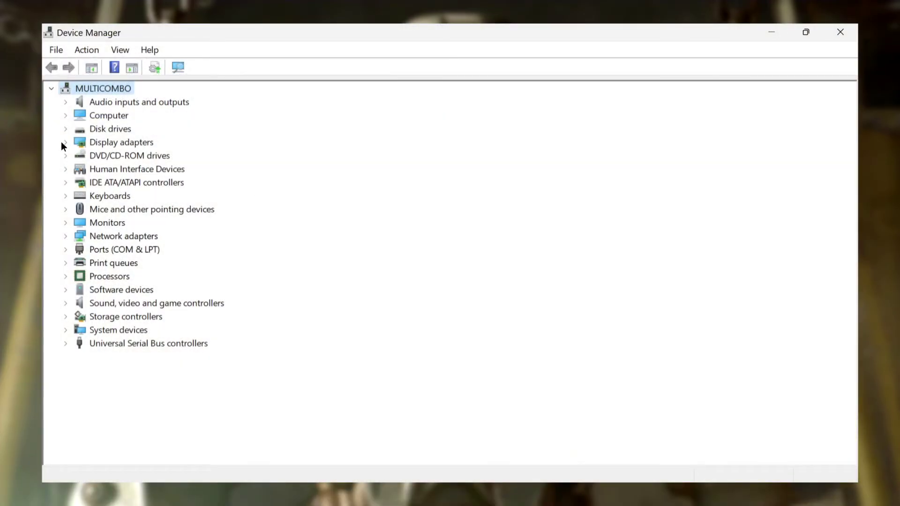
left_click(66, 143)
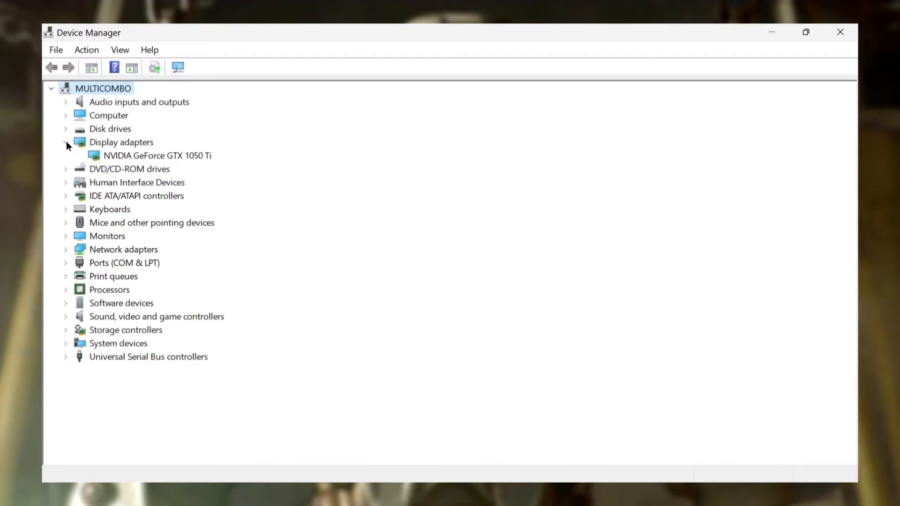
Step: Run an automatic driver update search for the NVIDIA GeForce GTX 1050 Ti and close Device Manager when finished
left_click(153, 156)
right_click(158, 155)
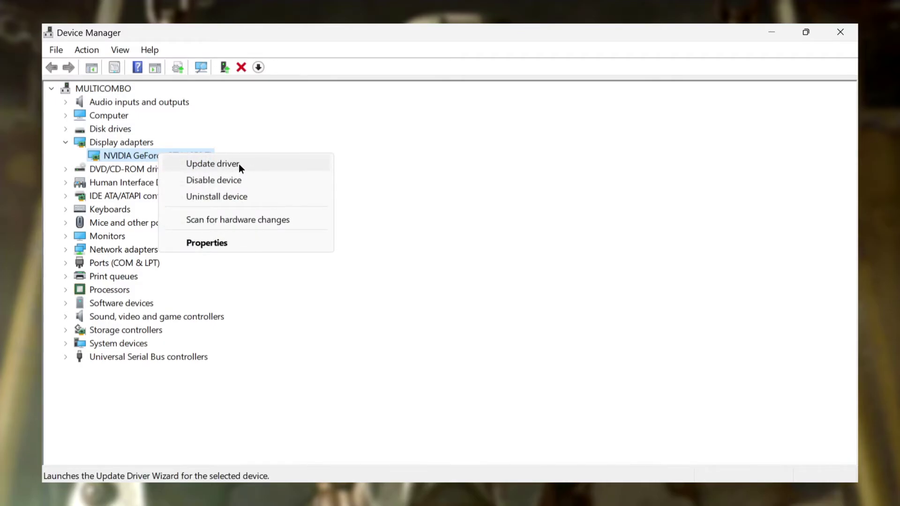
left_click(267, 164)
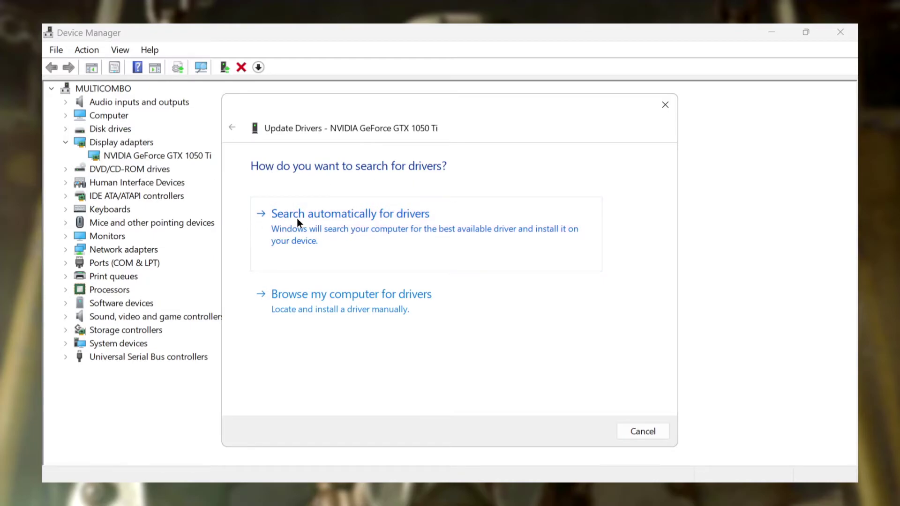
left_click(368, 230)
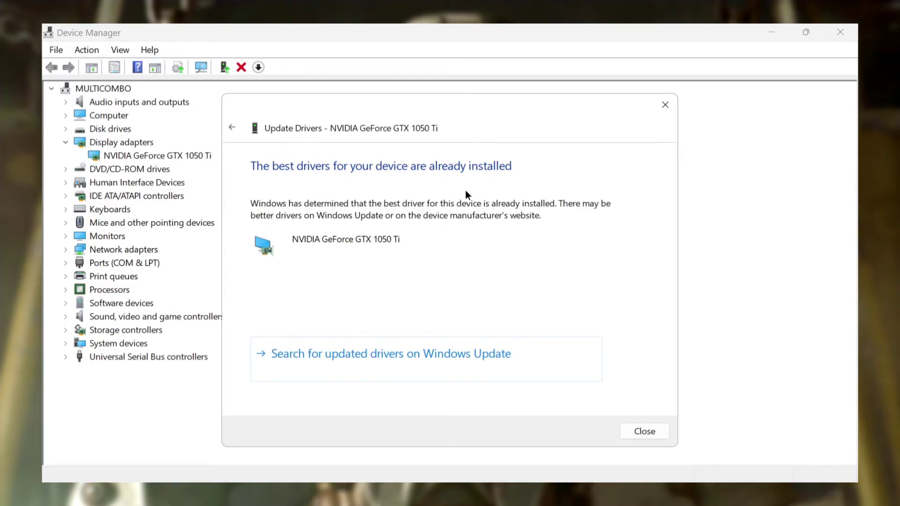
left_click(650, 431)
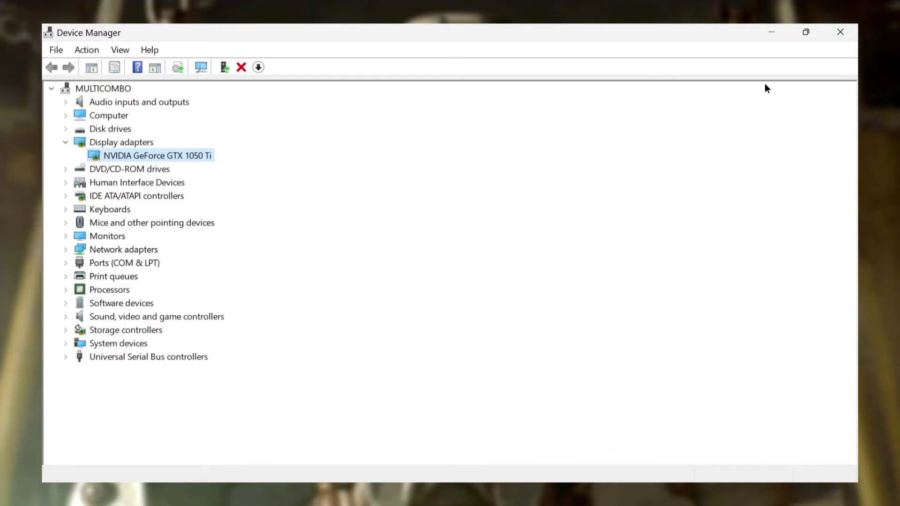
left_click(840, 33)
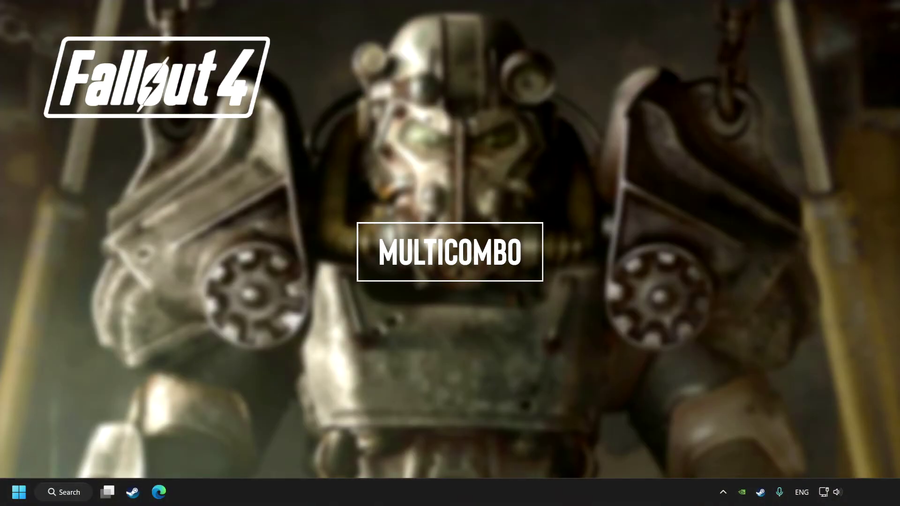
Step: In Microsoft Edge, search Google for "nvidia driver download" and open the Official GeForce Drivers result
left_click(159, 492)
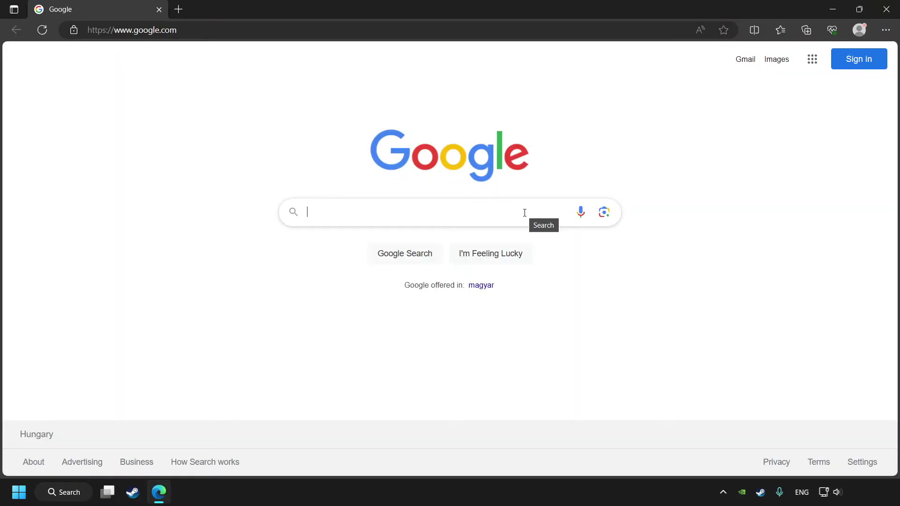
type("nvidi")
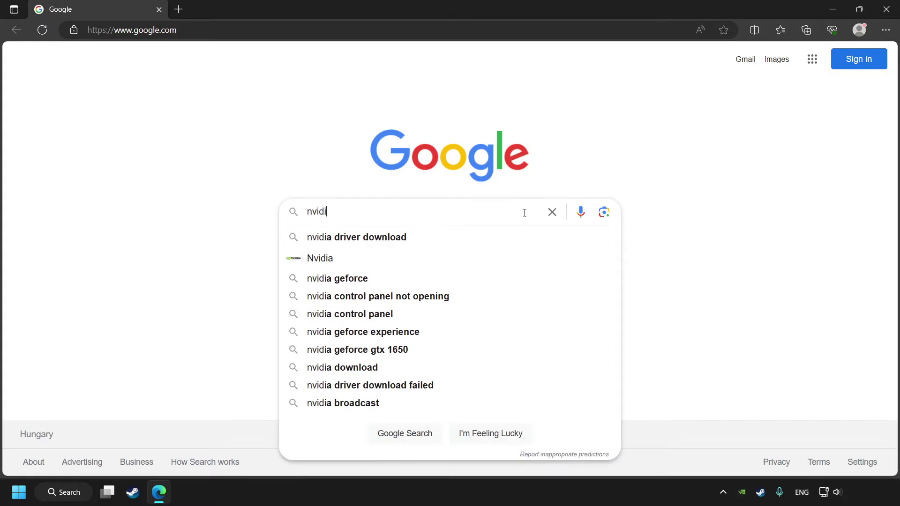
type("a driv")
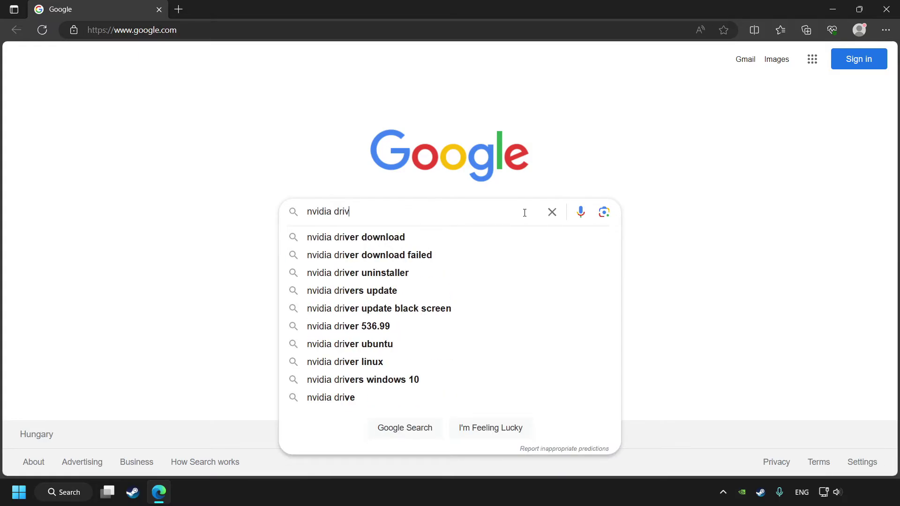
type("er download")
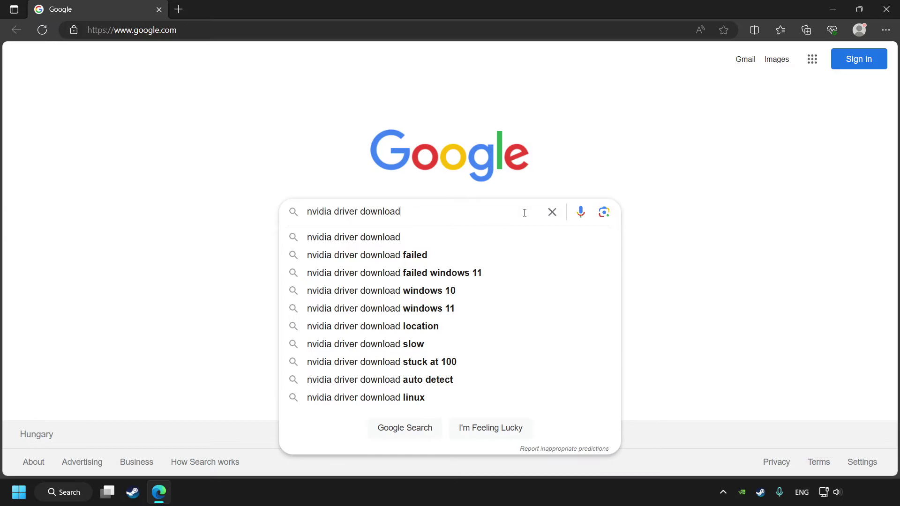
left_click(401, 428)
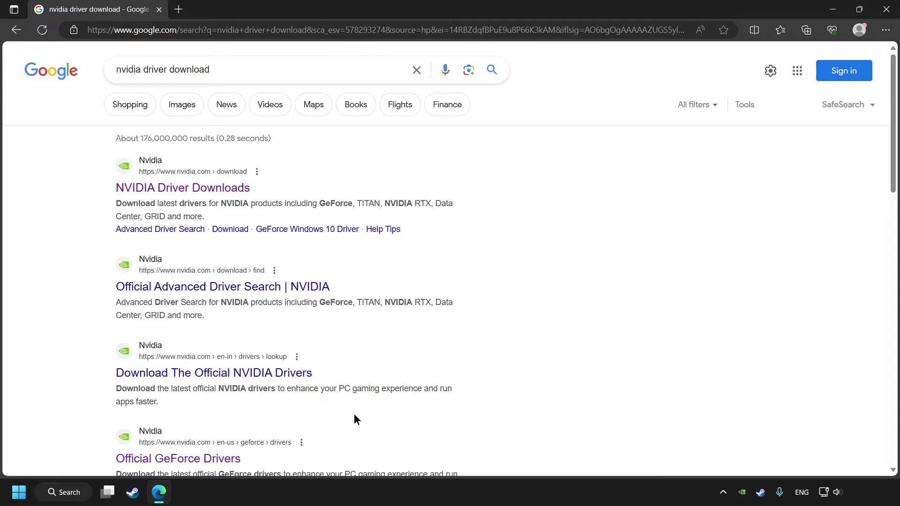
scroll(354, 419, "down", 1)
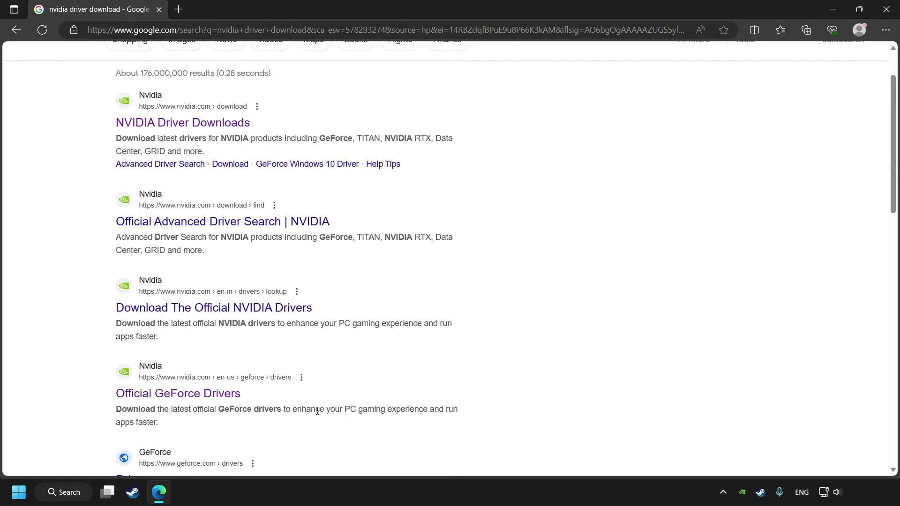
left_click(203, 398)
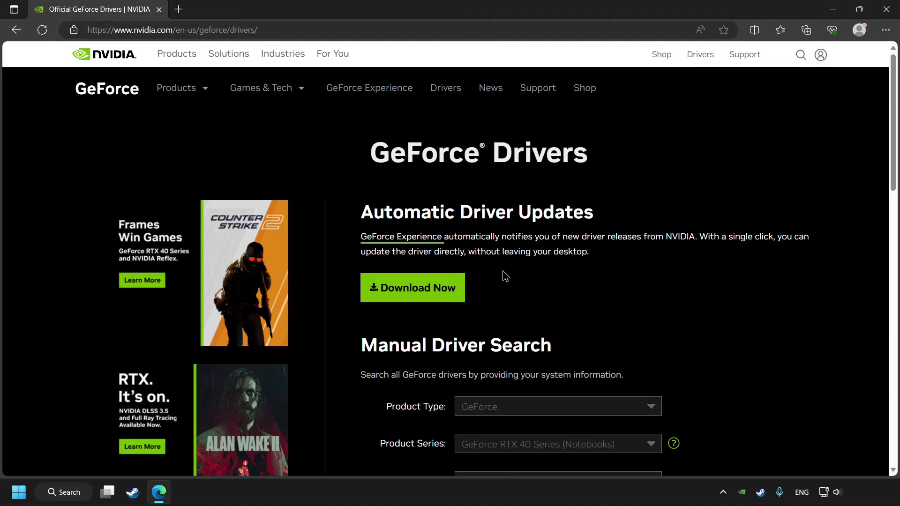
Step: Download GeForce Experience from the Automatic Driver Updates section, install it by accepting the agreement, and skip the introductory tour
left_click(423, 300)
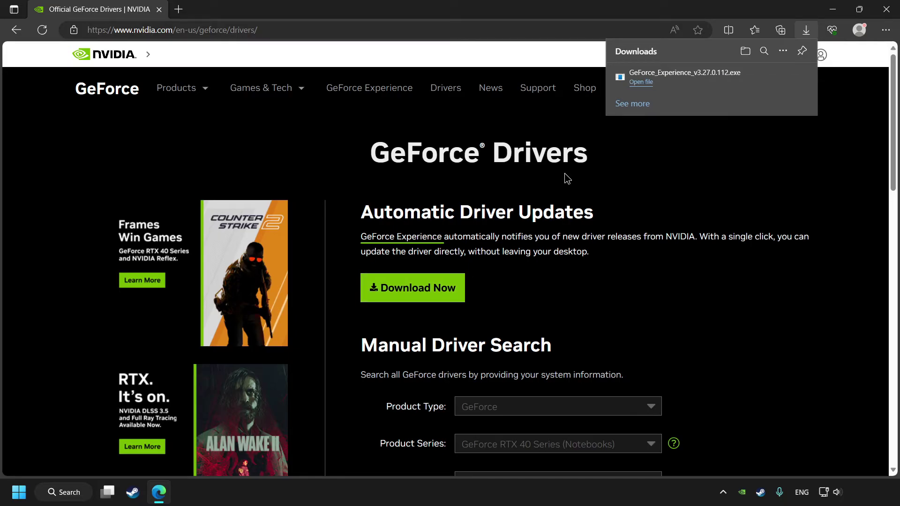
left_click(718, 87)
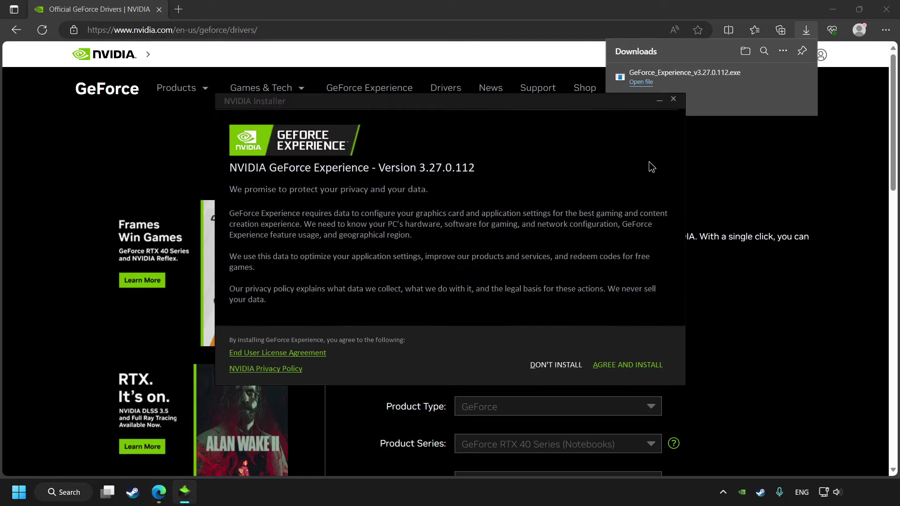
left_click(629, 370)
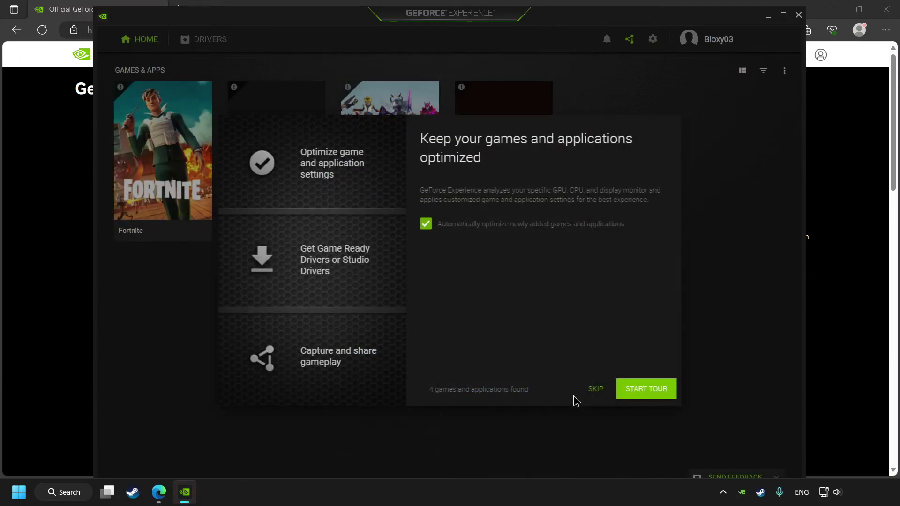
left_click(596, 395)
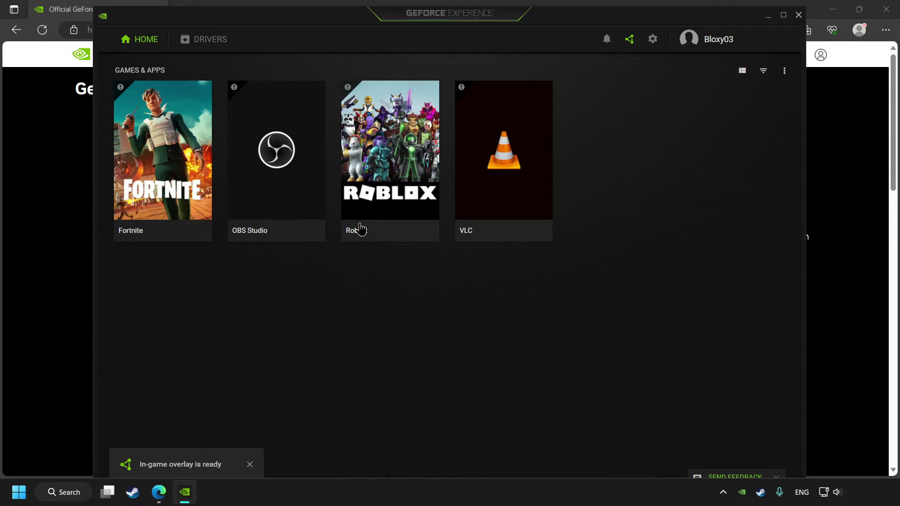
Step: In GeForce Experience, dismiss the driver preferences tip and check for Game Ready driver updates
left_click(204, 51)
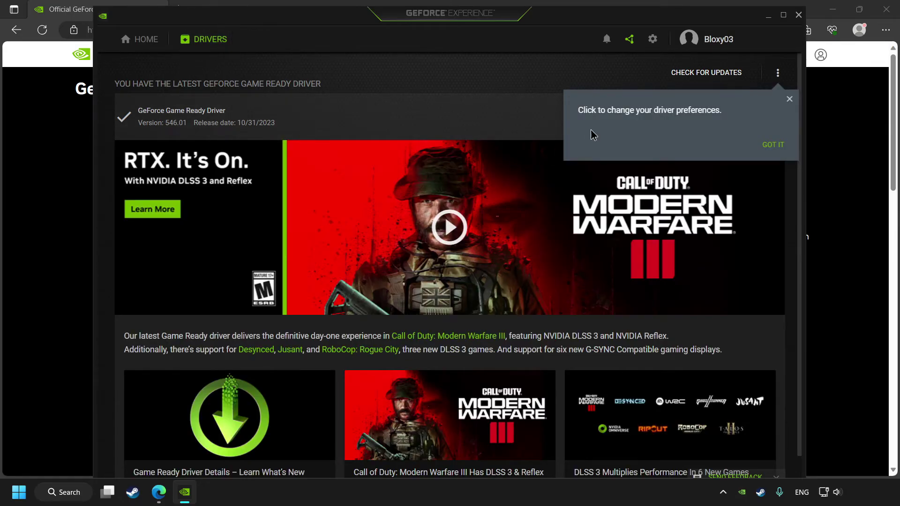
left_click(772, 145)
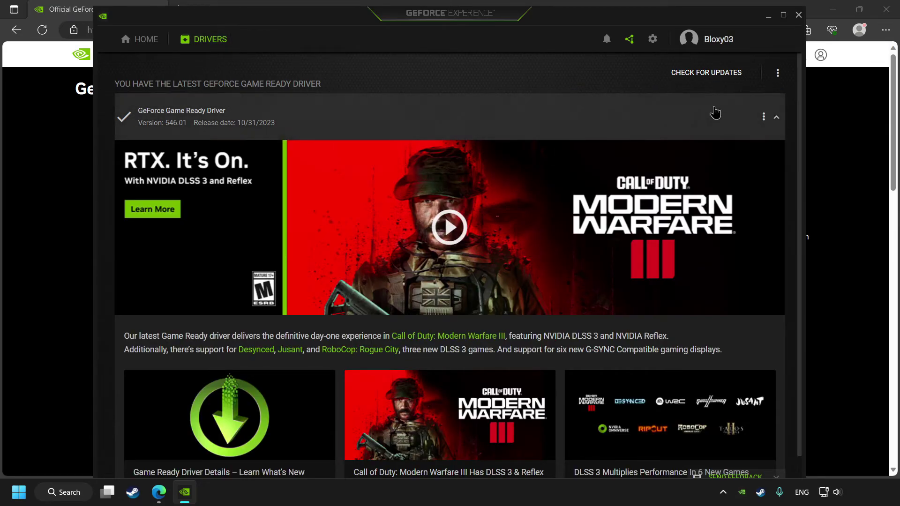
left_click(701, 78)
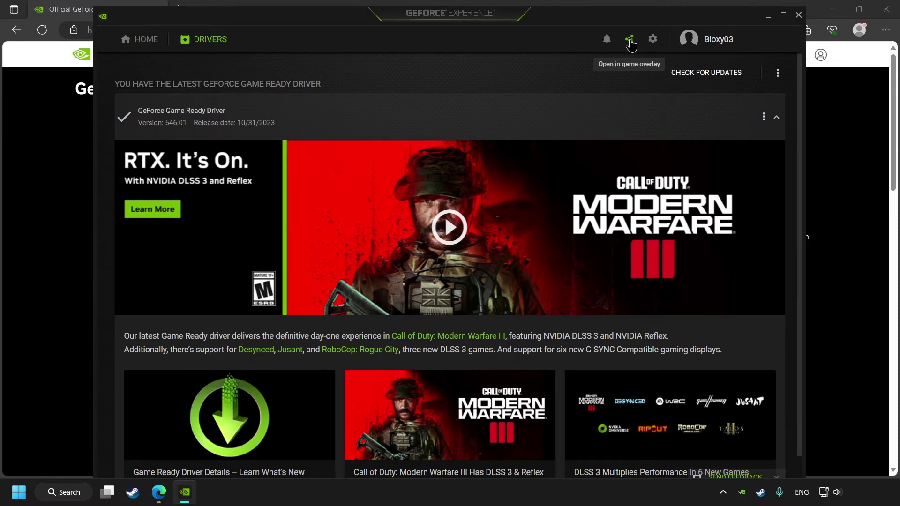
Step: Turn off the in-game overlay in the general settings of GeForce Experience and close the program
left_click(654, 42)
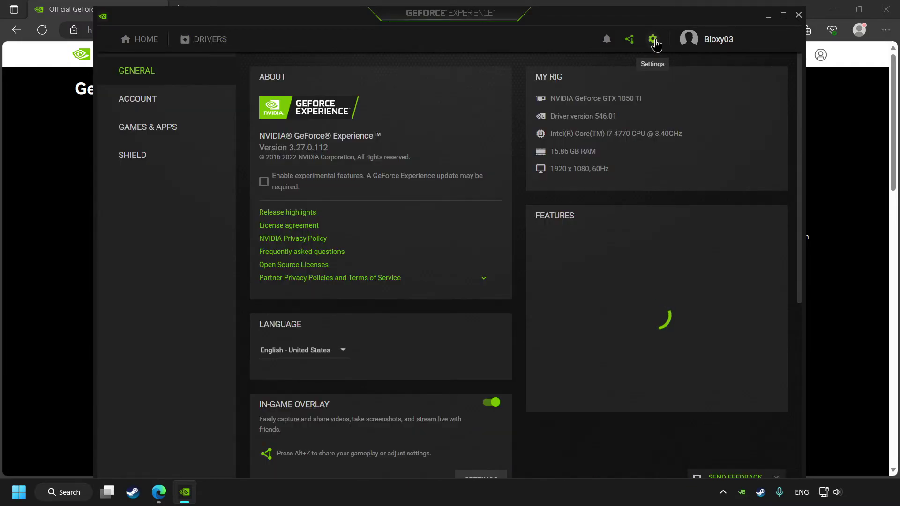
scroll(471, 249, "down", 2)
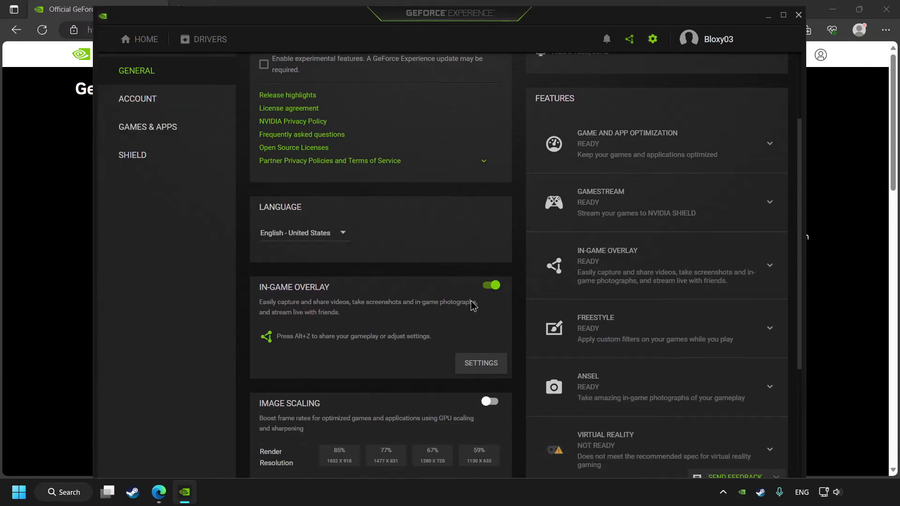
left_click(491, 287)
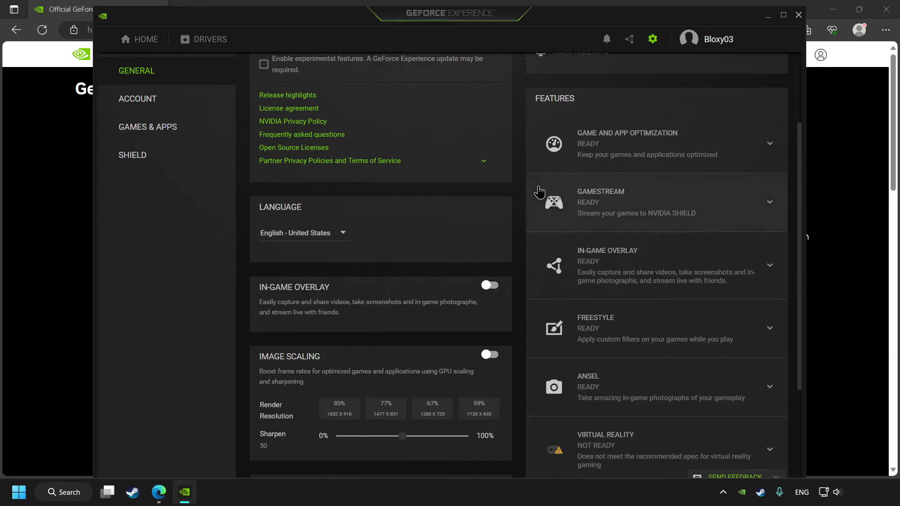
left_click(798, 15)
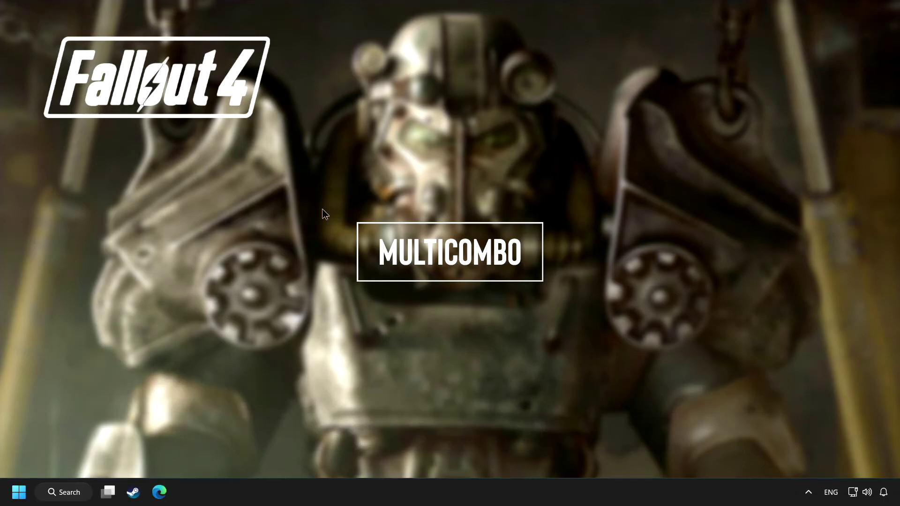
Step: Open NVIDIA Control Panel from the desktop and go to the Manage 3D settings page
right_click(406, 203)
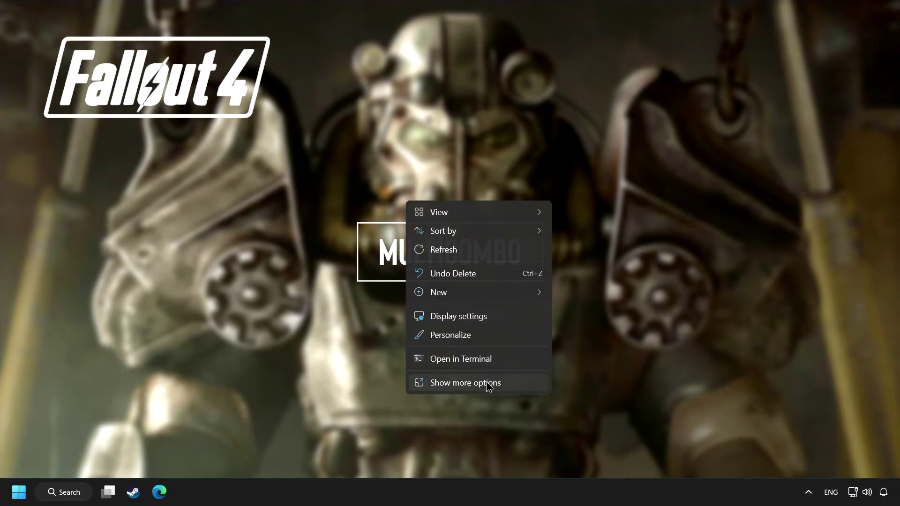
left_click(510, 384)
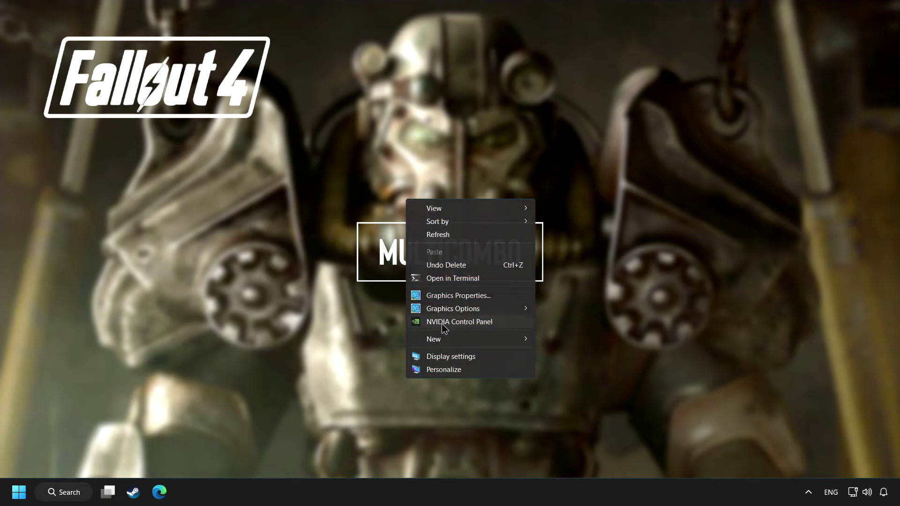
left_click(464, 323)
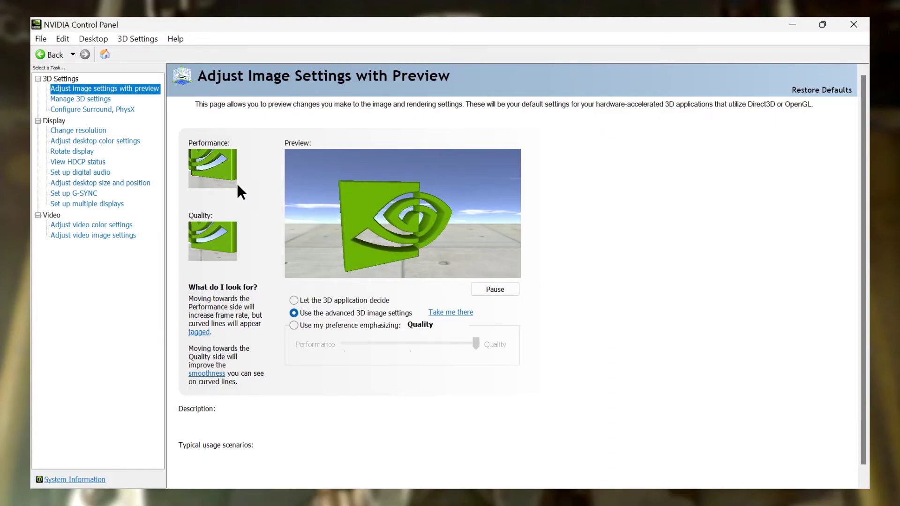
left_click(104, 99)
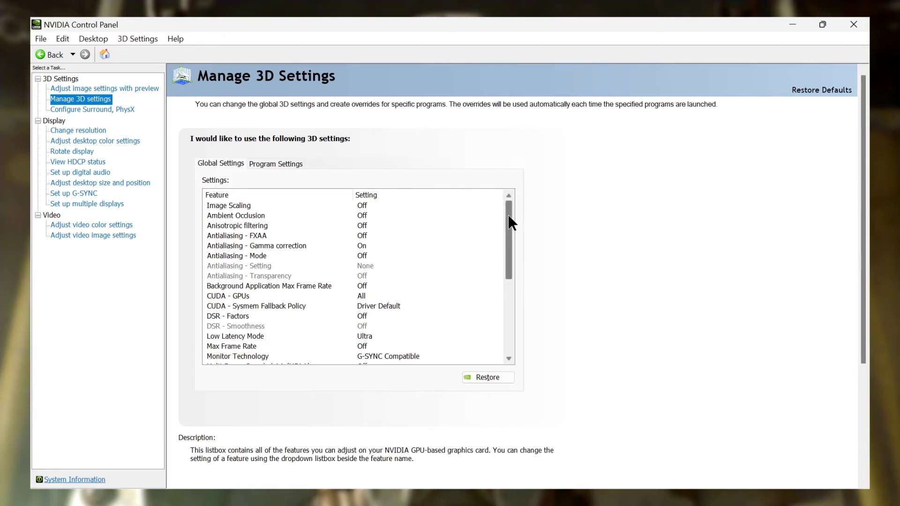
Step: Review the Low Latency Mode choices in the global 3D settings and leave Ultra selected
mouse_move(508, 213)
left_mouse_down()
mouse_move(504, 290)
mouse_move(510, 212)
left_mouse_up()
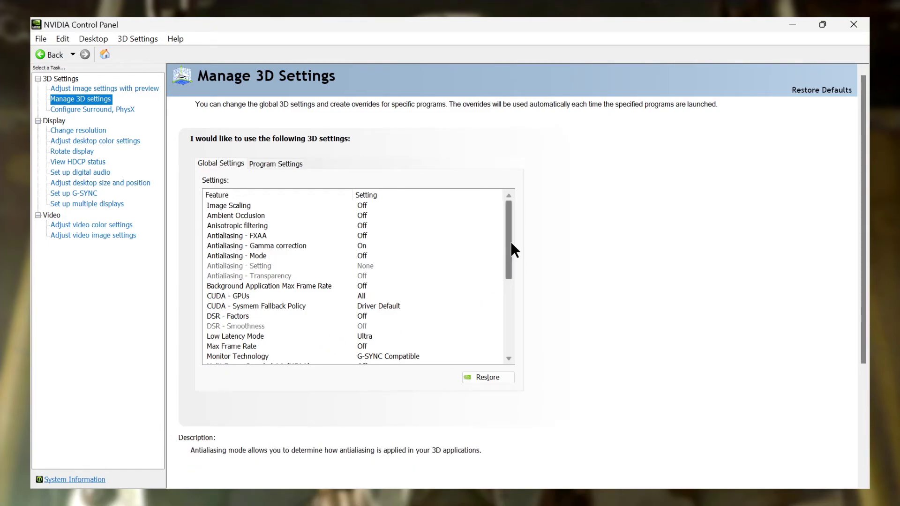
left_click_drag(509, 240, 508, 260)
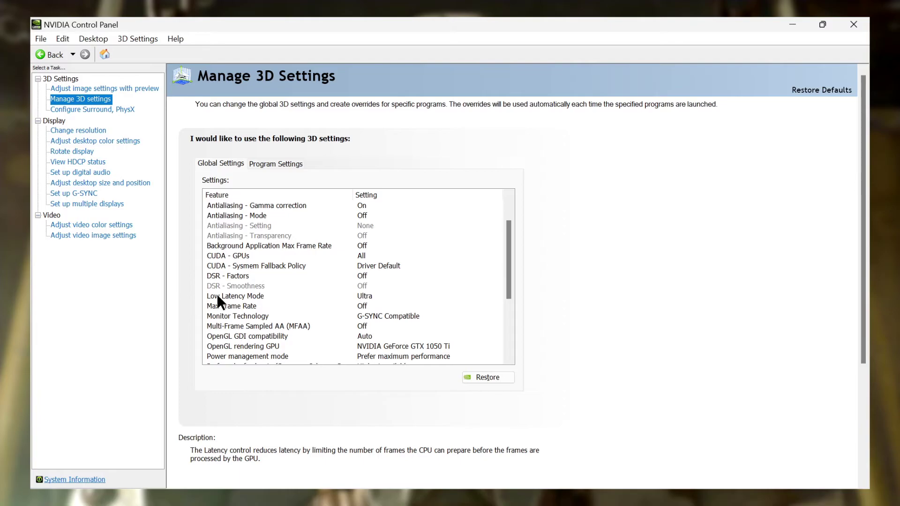
left_click(365, 296)
left_click(366, 296)
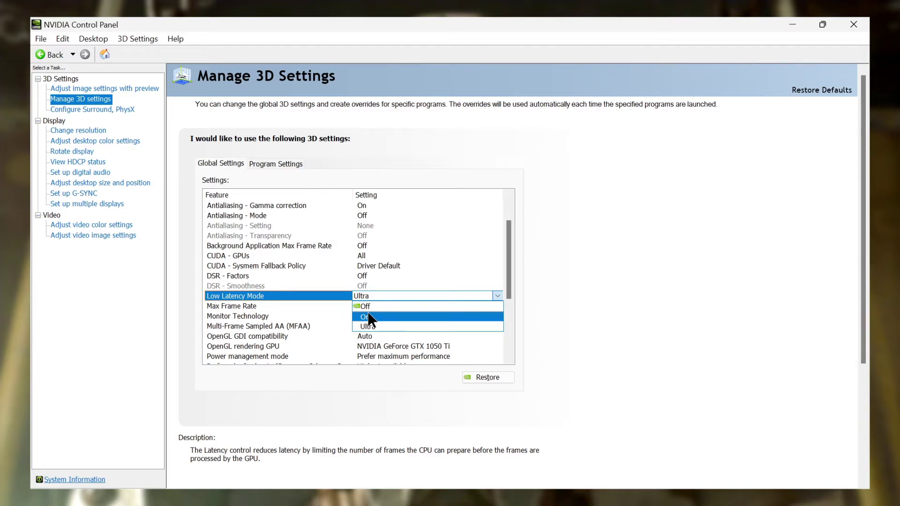
left_click(558, 300)
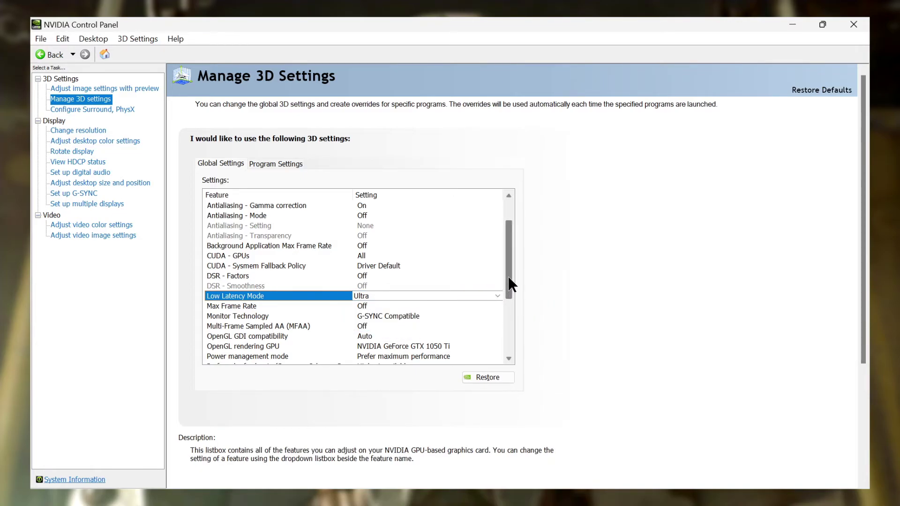
Step: Review the Monitor Technology choices in the global 3D settings and keep G-SYNC Compatible selected
left_click_drag(509, 273, 510, 291)
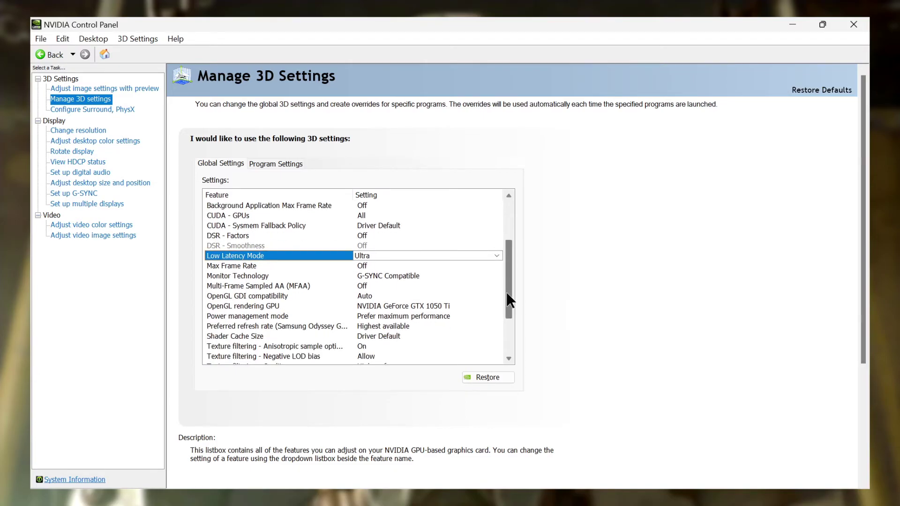
left_click(373, 278)
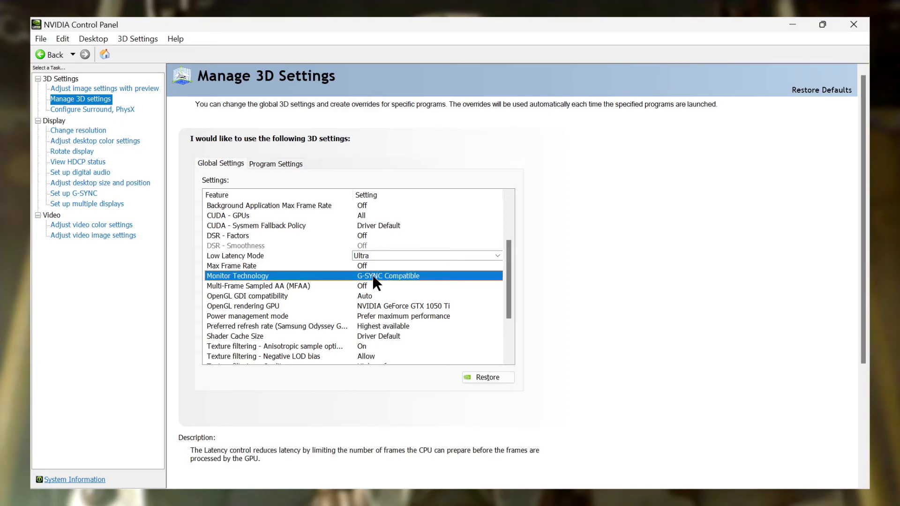
left_click(374, 277)
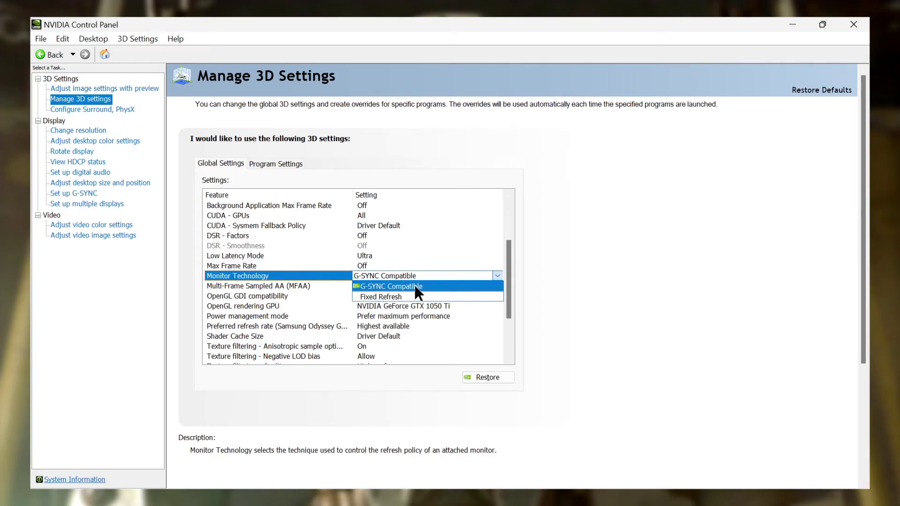
left_click(405, 276)
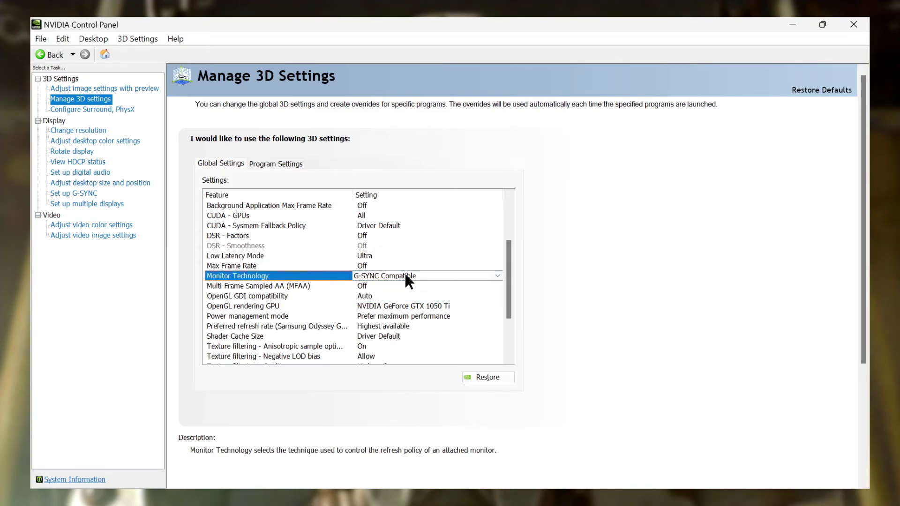
Step: Set the global Power management mode to Prefer maximum performance
scroll(510, 282, "down", 1)
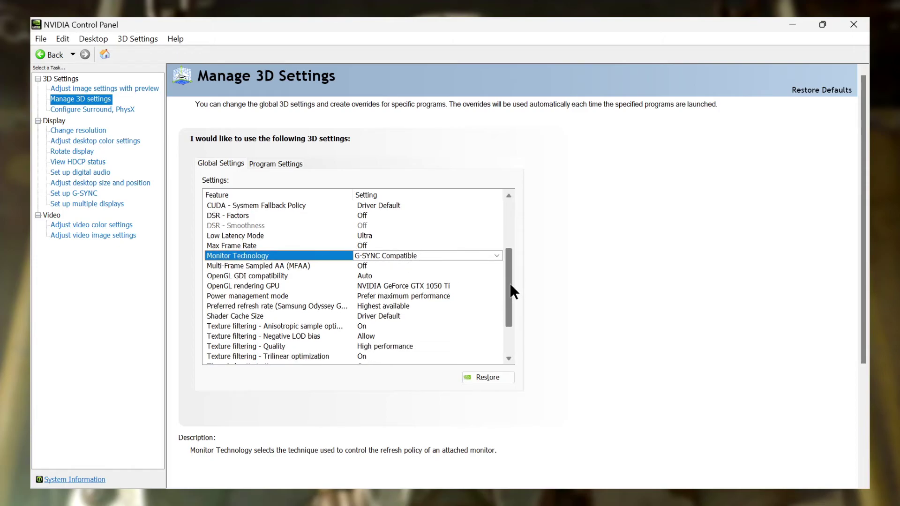
scroll(509, 282, "down", 1)
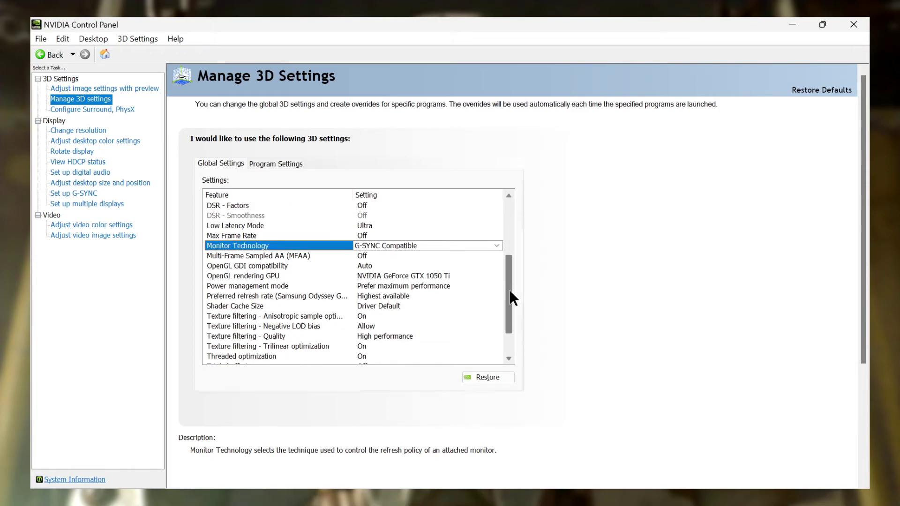
left_click(399, 285)
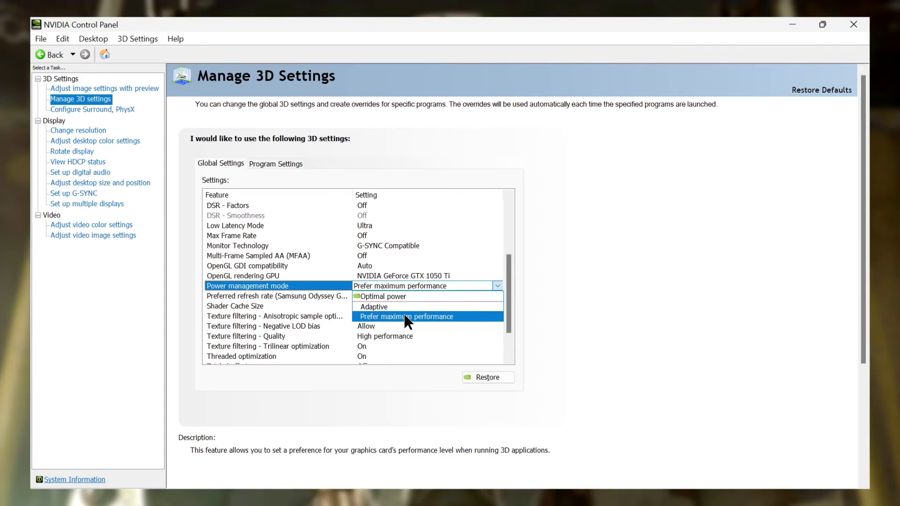
left_click(400, 314)
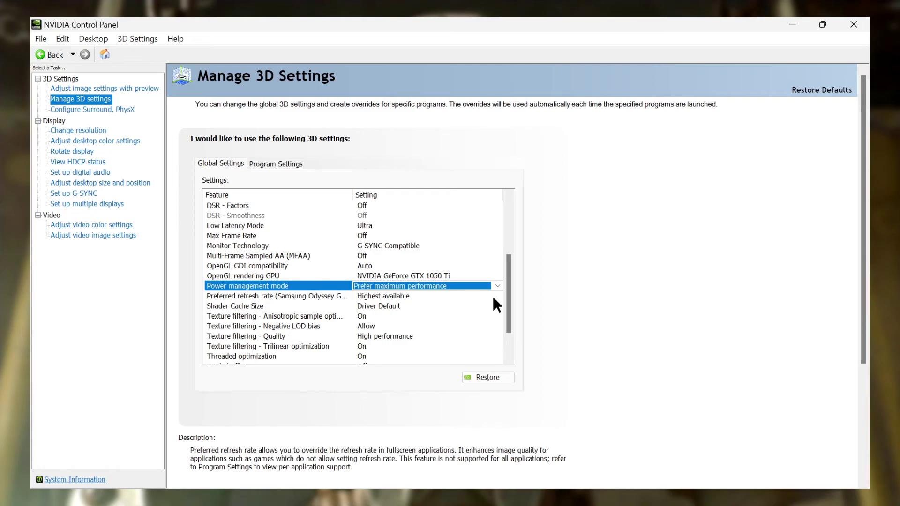
left_click_drag(507, 297, 502, 311)
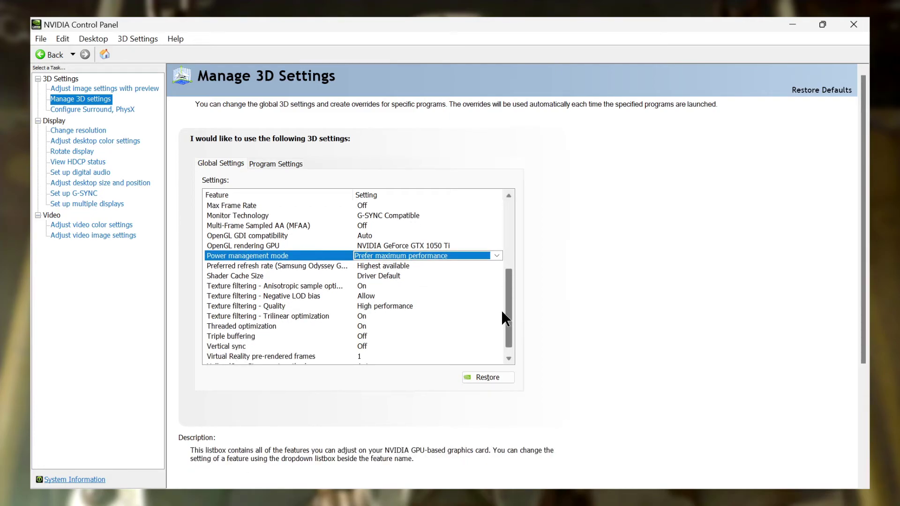
Step: Set the global Texture filtering - Quality option to High performance and look over the remaining 3D settings
left_click(393, 307)
left_click(392, 307)
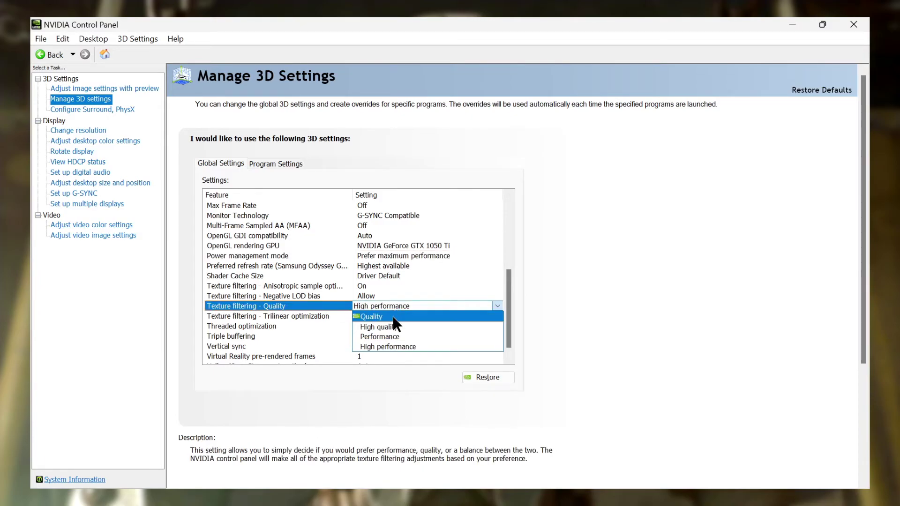
left_click(397, 346)
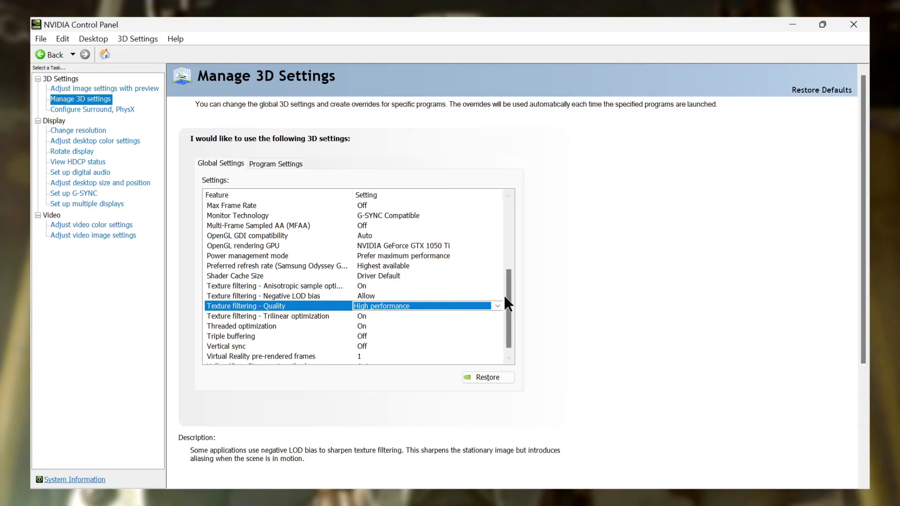
scroll(510, 302, "down", 1)
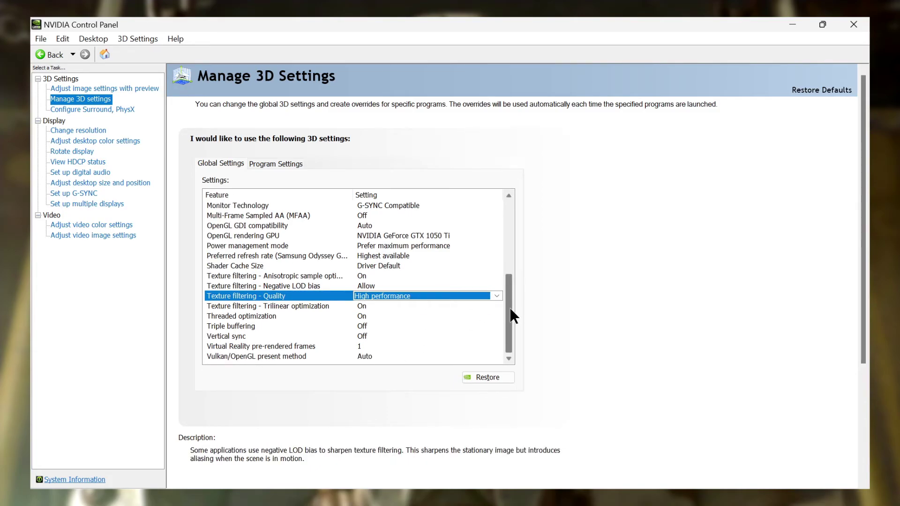
scroll(509, 307, "up", 3)
left_click_drag(510, 294, 511, 254)
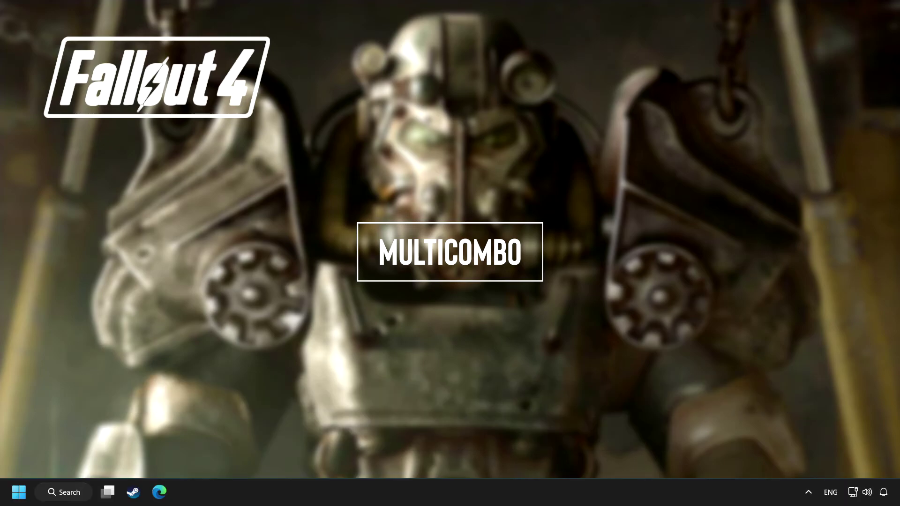
Step: Search Windows for %temp% and open the matching temporary files folder
left_click(66, 492)
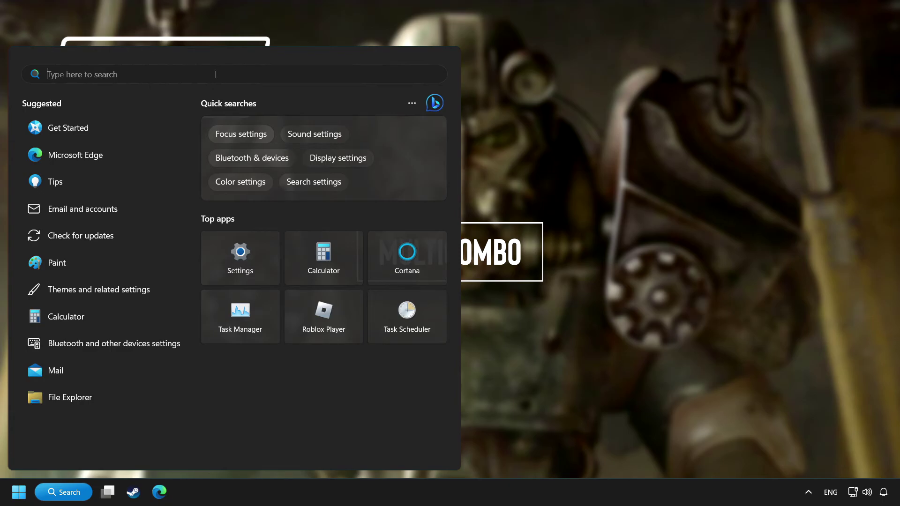
type("%temp%")
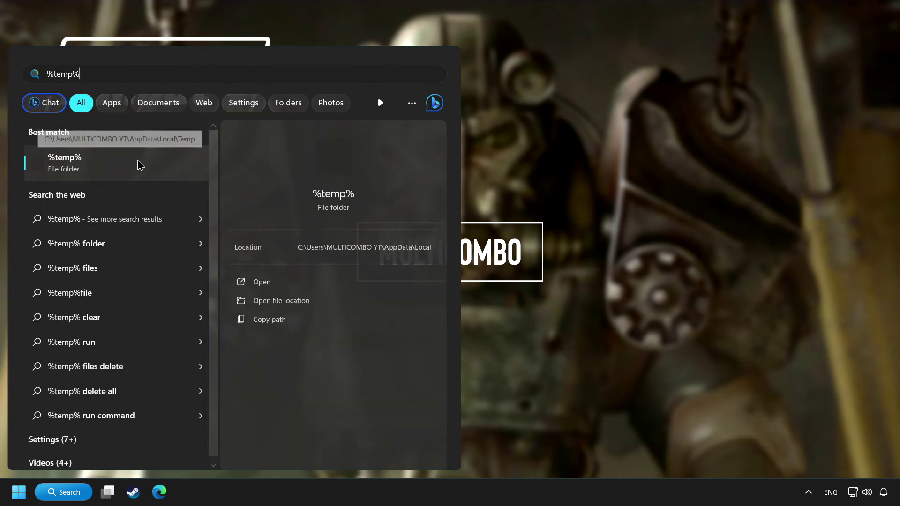
left_click(150, 164)
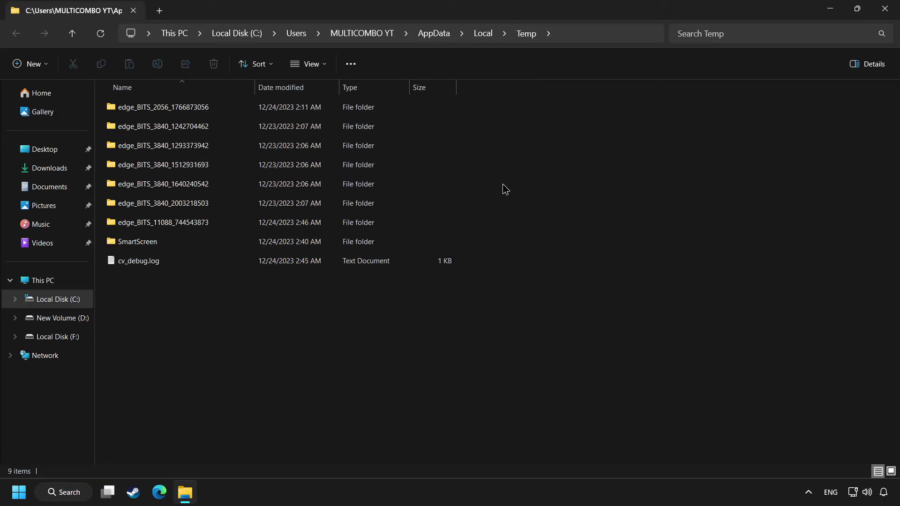
Step: Delete all files and folders in the Temp folder and close its window
key("ctrl+a")
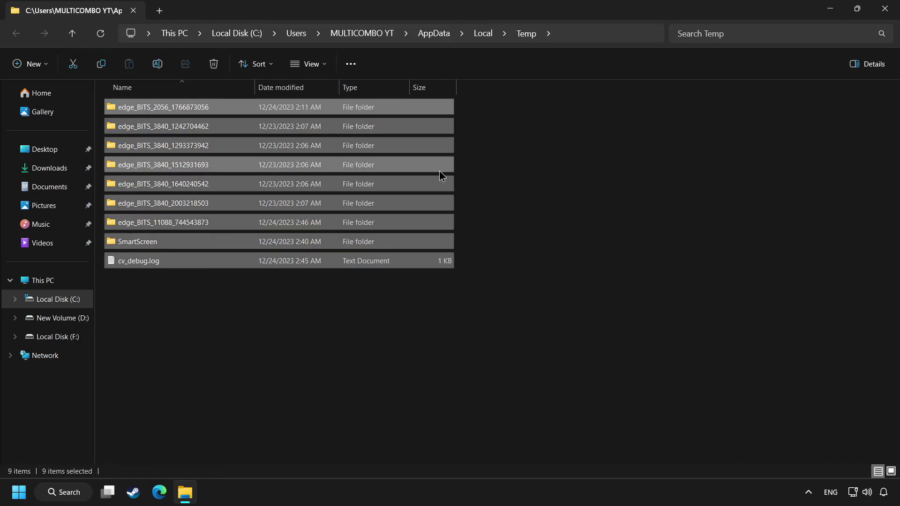
right_click(392, 164)
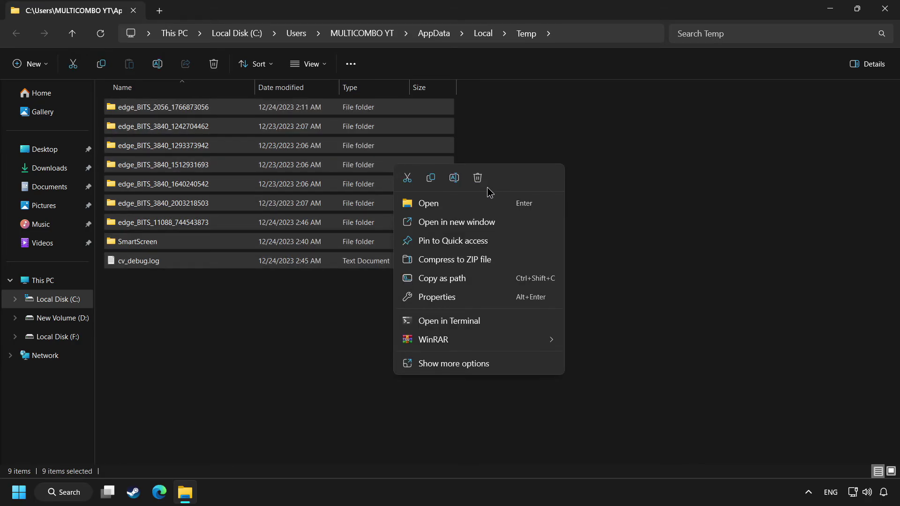
left_click(477, 178)
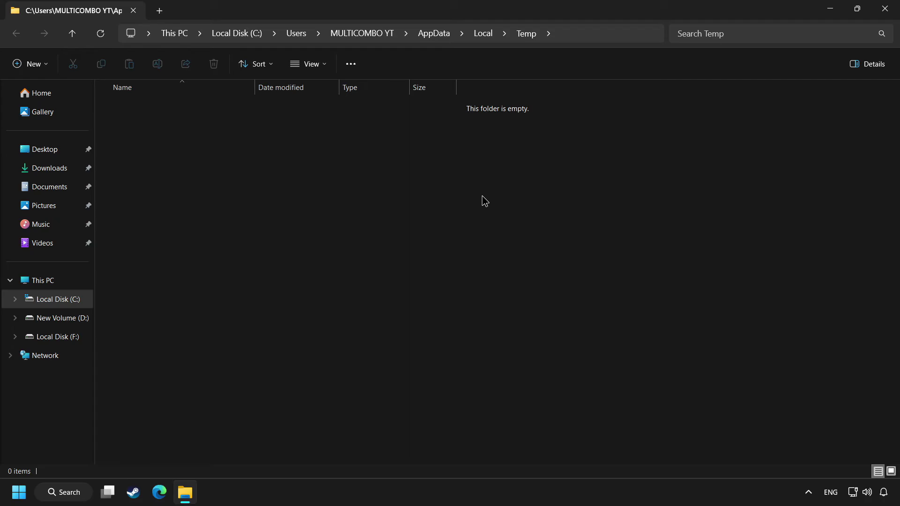
left_click(885, 9)
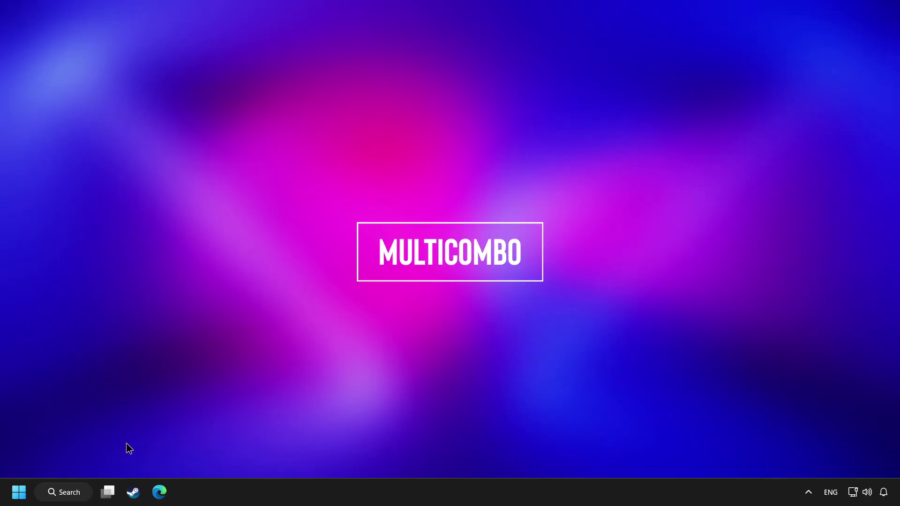
Step: In Windows Settings, go to the system storage cleanup recommendations and open the advanced options for temporary files
left_click(16, 495)
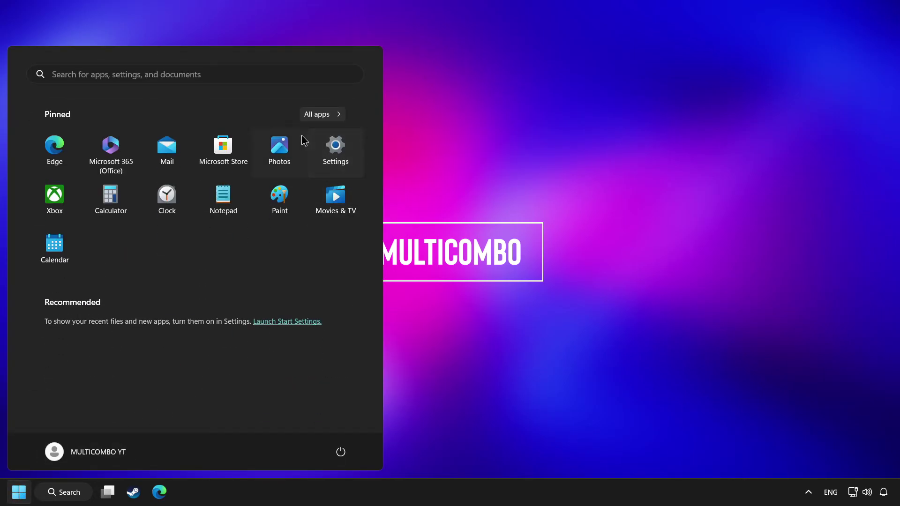
left_click(339, 160)
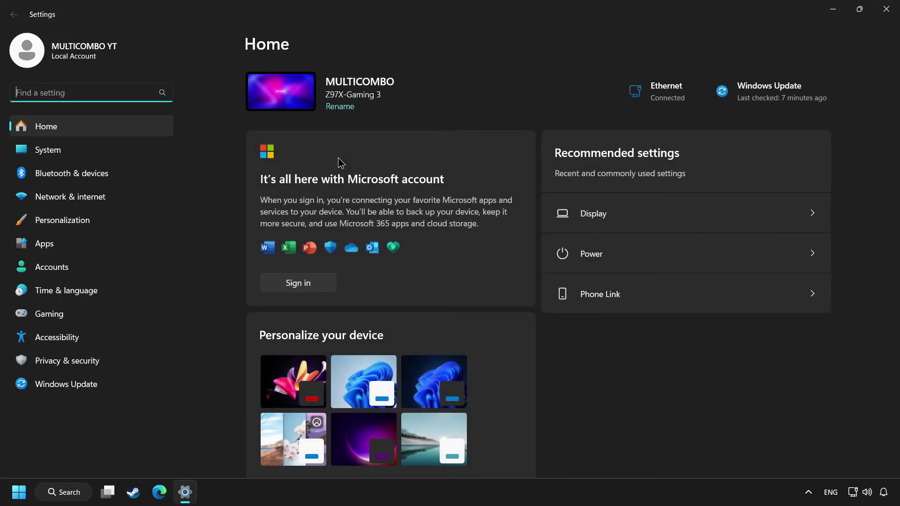
left_click(117, 156)
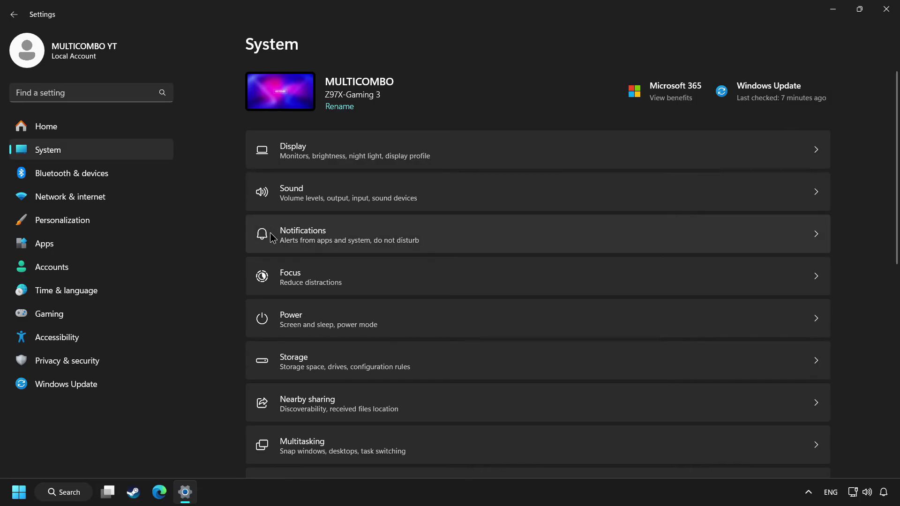
scroll(305, 300, "down", 2)
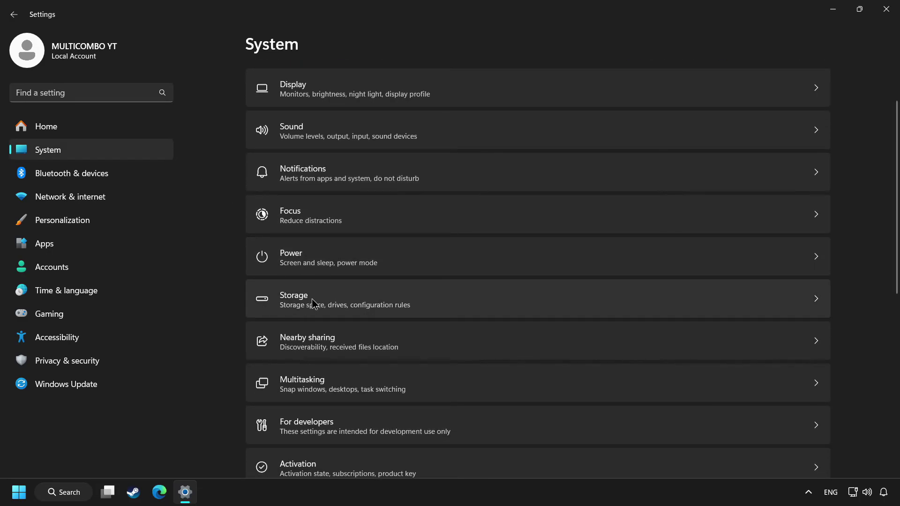
left_click(426, 300)
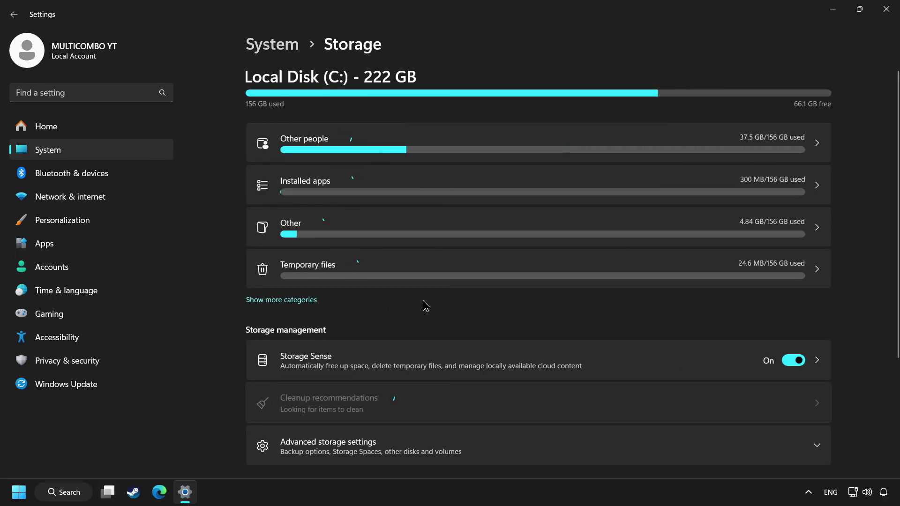
left_click_drag(897, 241, 893, 317)
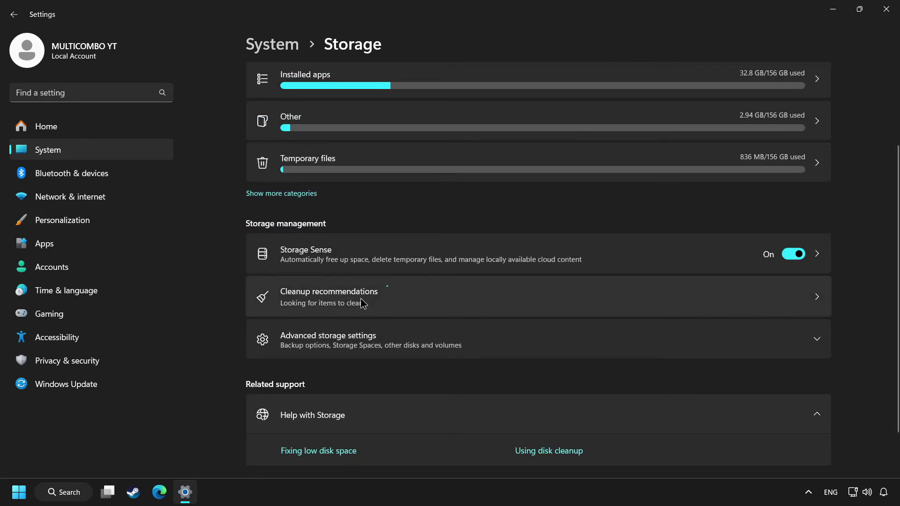
left_click(460, 303)
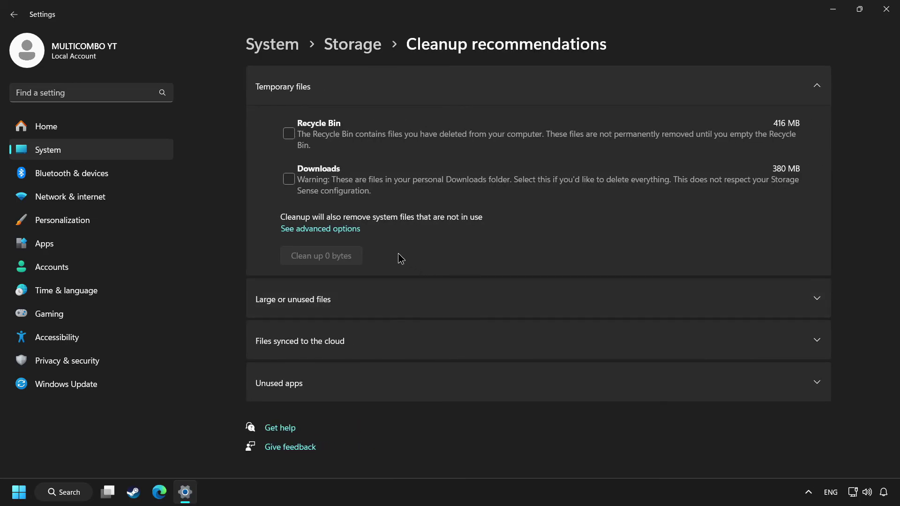
left_click(320, 229)
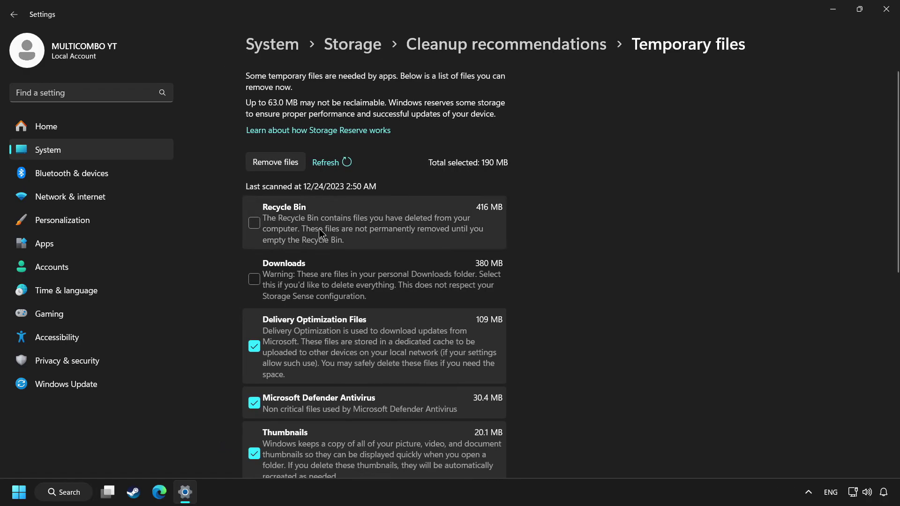
Step: Add Recycle Bin and Downloads to the selected temporary file categories and permanently remove all selected files
left_click(254, 223)
left_click(254, 280)
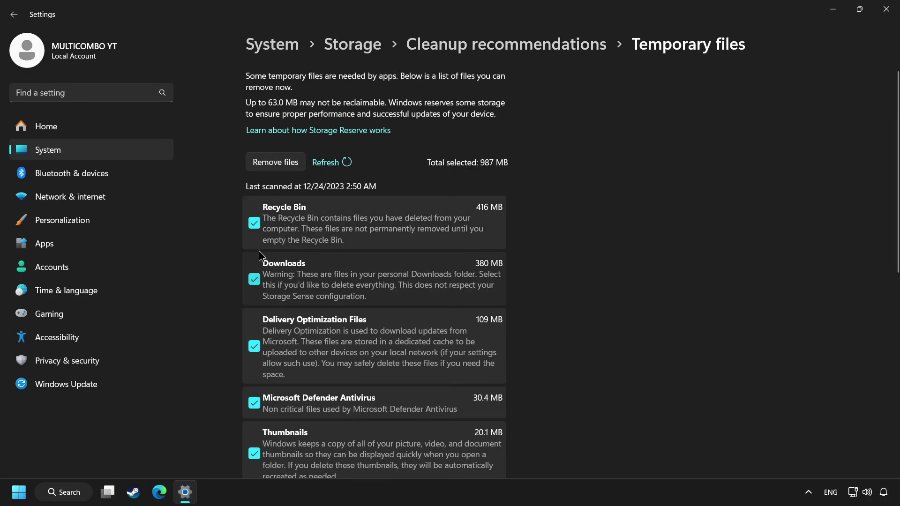
scroll(255, 259, "down", 6)
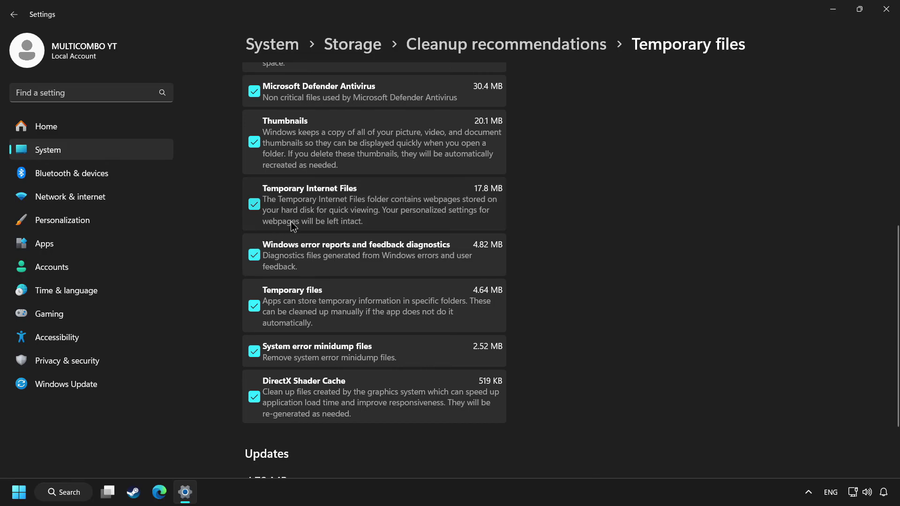
scroll(293, 227, "up", 6)
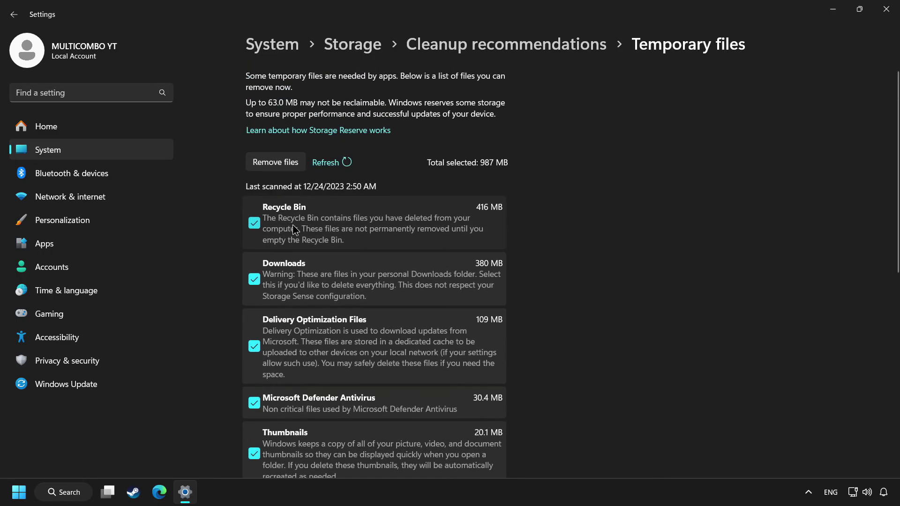
left_click(278, 166)
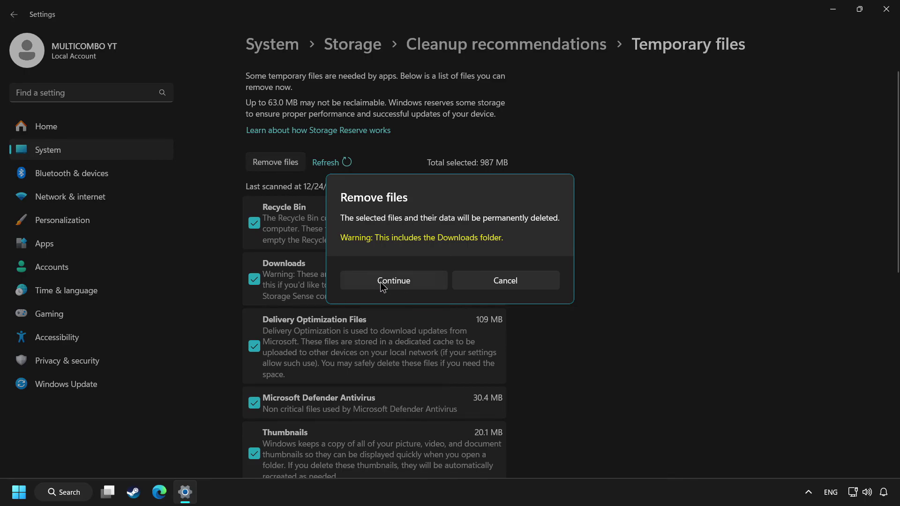
left_click(412, 282)
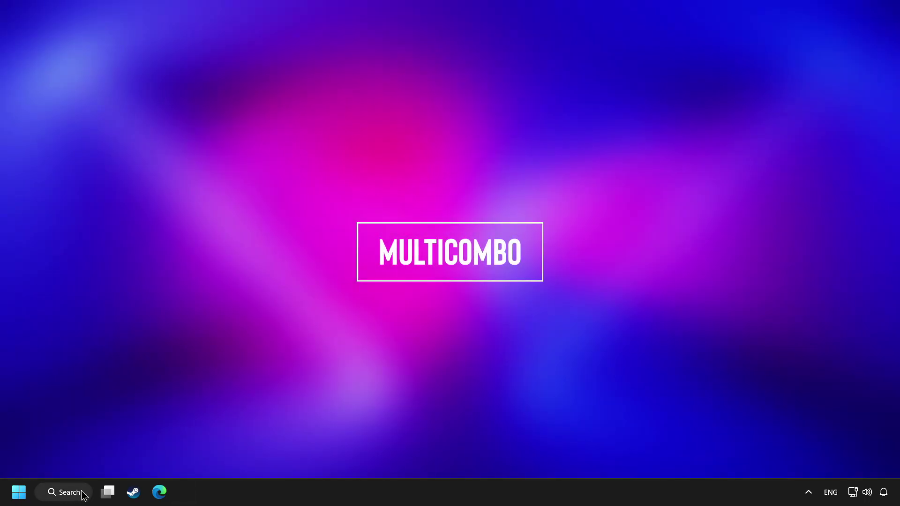
Step: Search Windows for msc and open System Configuration
left_click(83, 495)
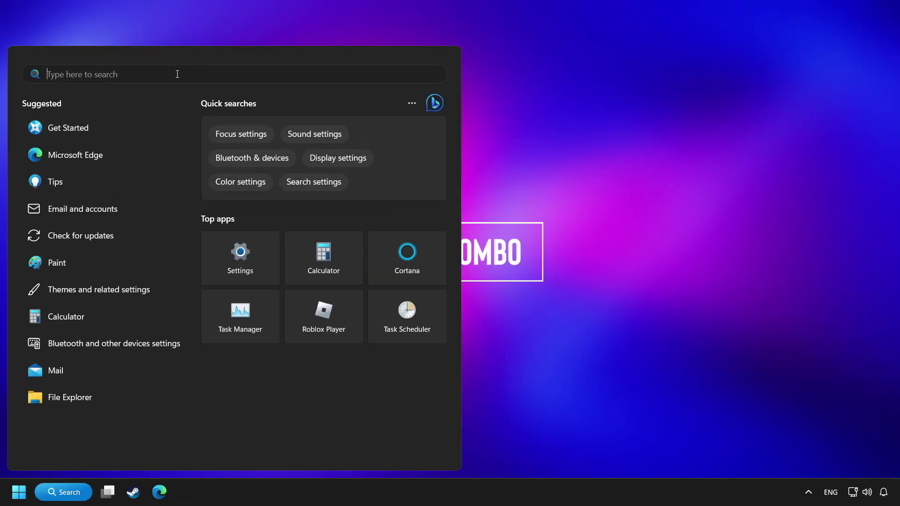
type("msc")
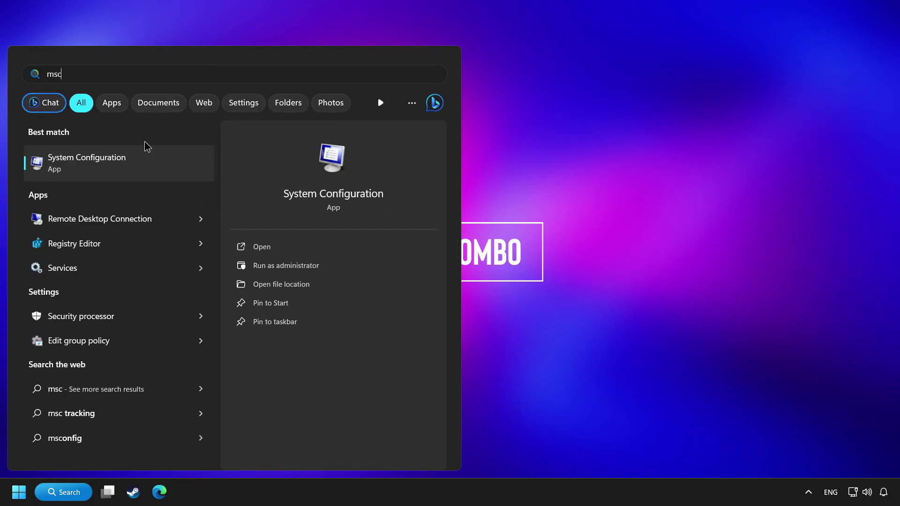
left_click(175, 164)
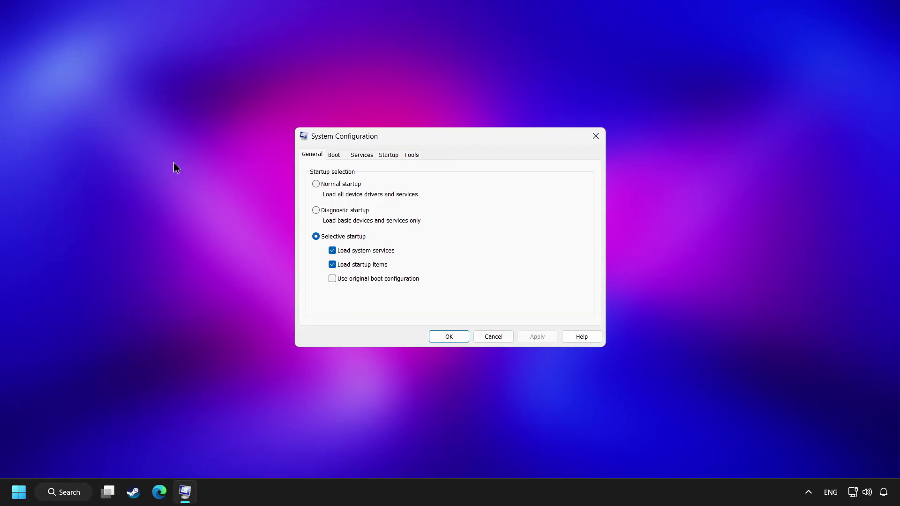
Step: In the advanced boot options, enable Number of processors, set it to 8 and apply the change
left_click(340, 158)
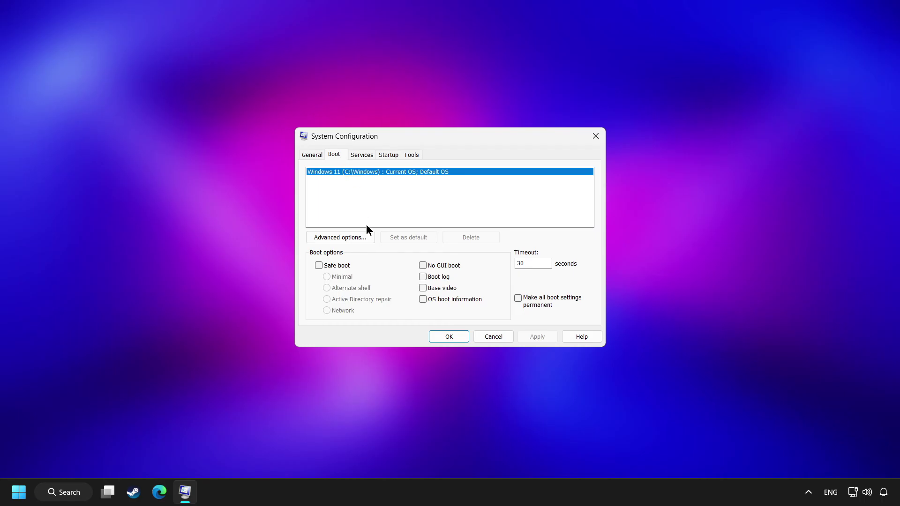
left_click(349, 240)
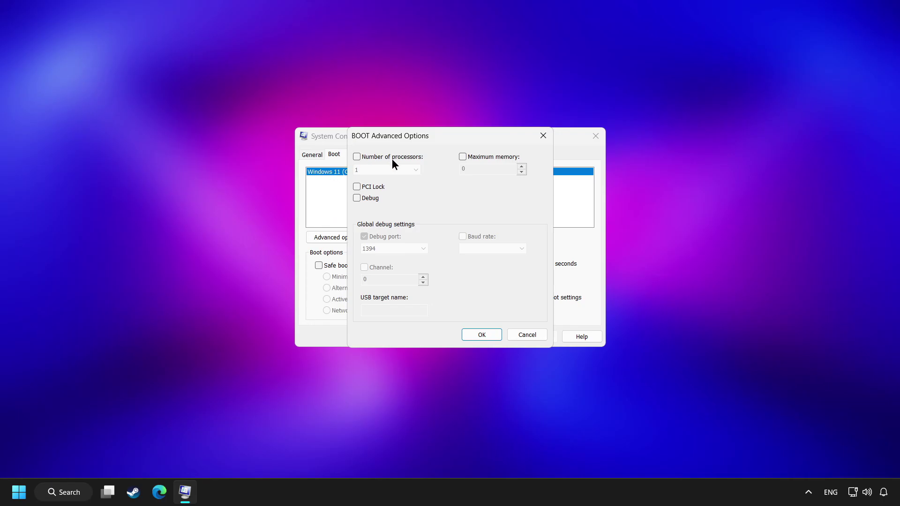
left_click(363, 156)
left_click(382, 170)
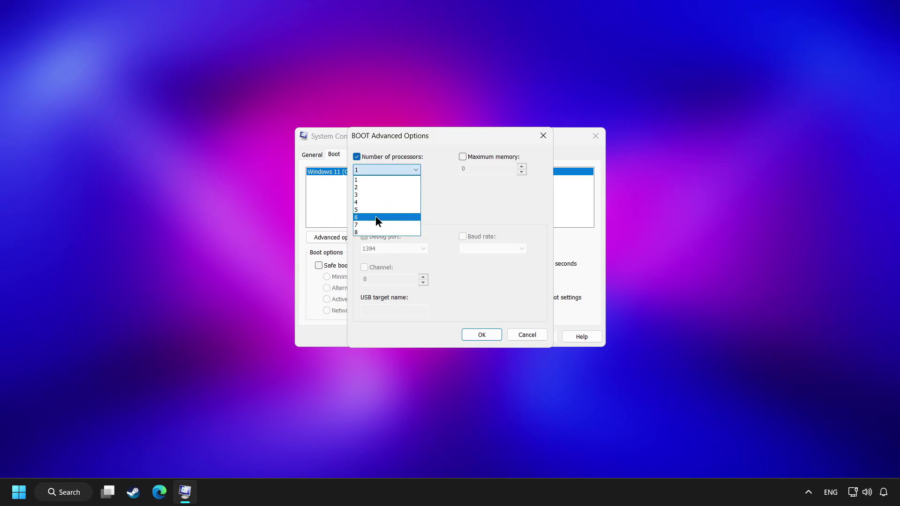
left_click(374, 230)
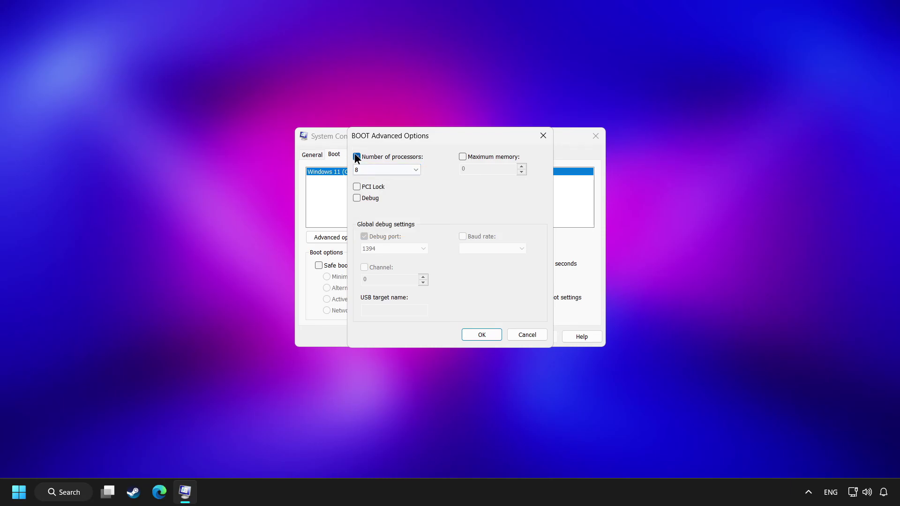
left_click(481, 334)
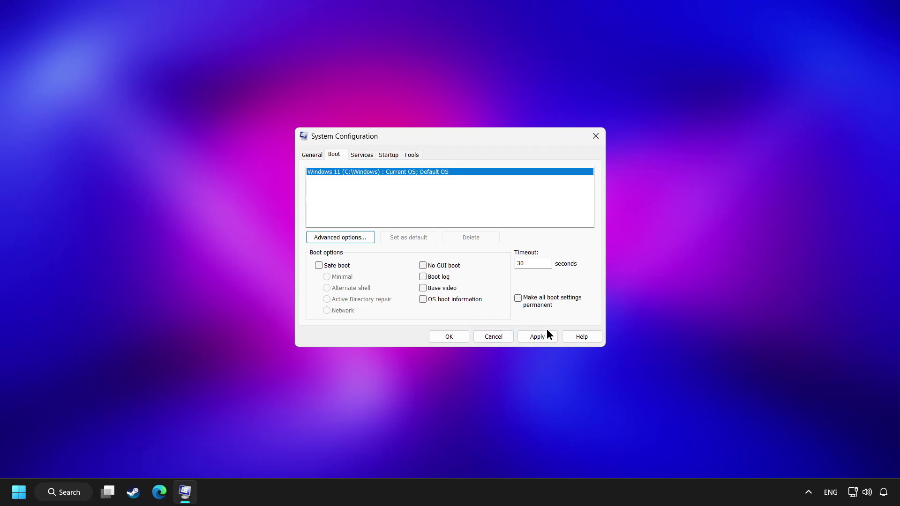
left_click(537, 338)
Step: Look through the services list in System Configuration, and open the Startup apps list in Task Manager
left_click(361, 156)
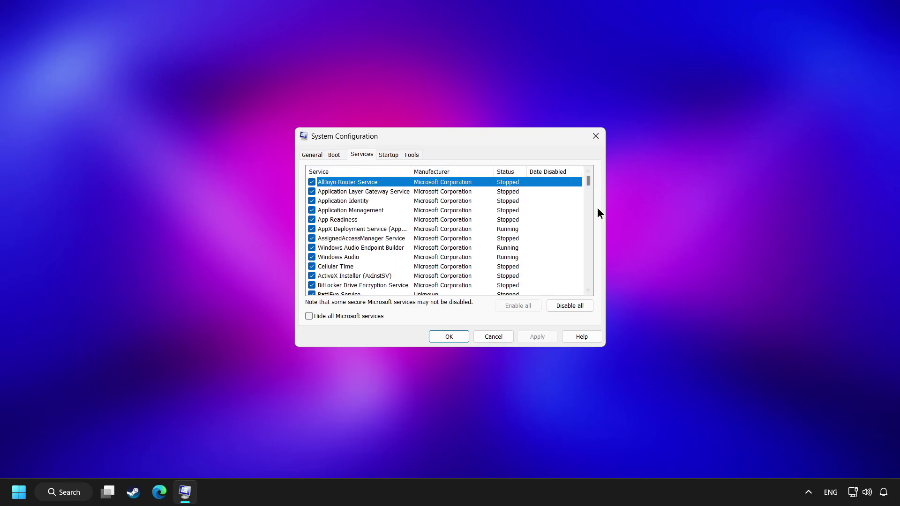
mouse_move(589, 182)
left_mouse_down()
mouse_move(591, 282)
mouse_move(593, 170)
left_mouse_up()
left_click(391, 156)
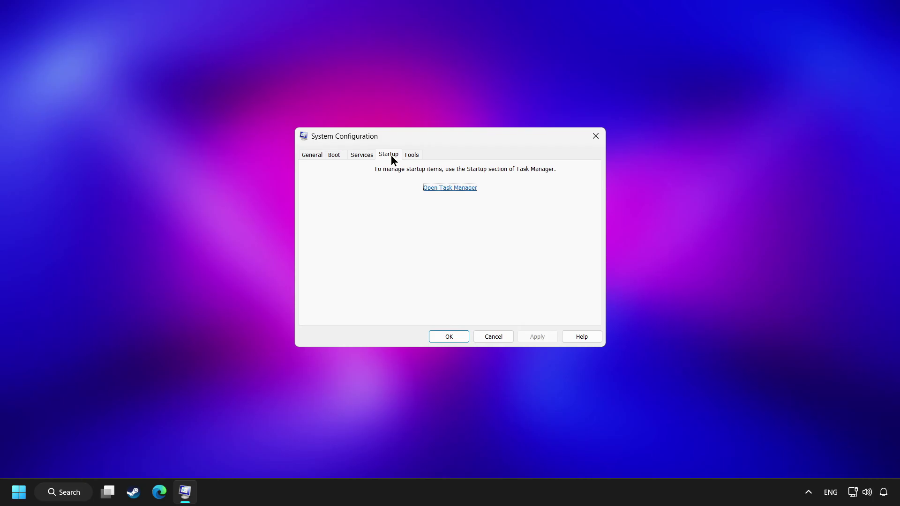
left_click(452, 189)
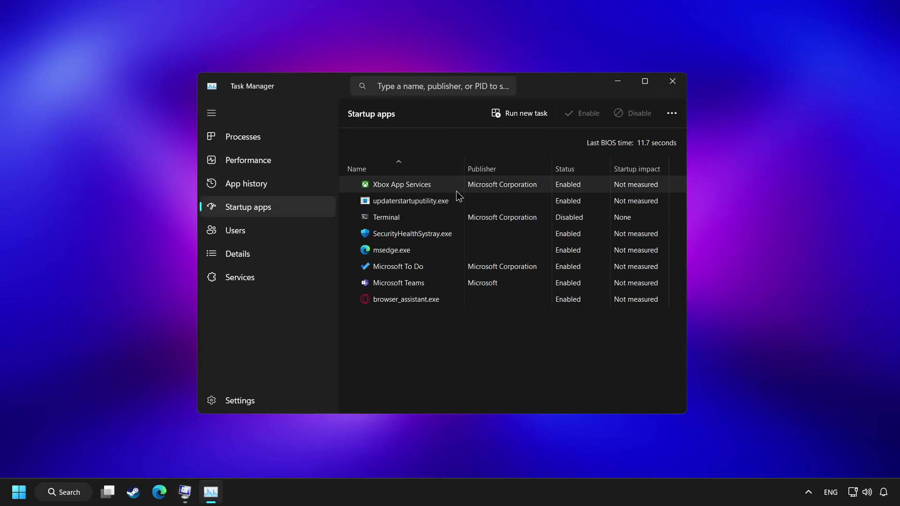
Step: Disable Xbox App Services, updaterstartuputility.exe, SecurityHealthSystray.exe and msedge.exe in the startup apps list
left_click(536, 190)
left_click(632, 117)
left_click(589, 203)
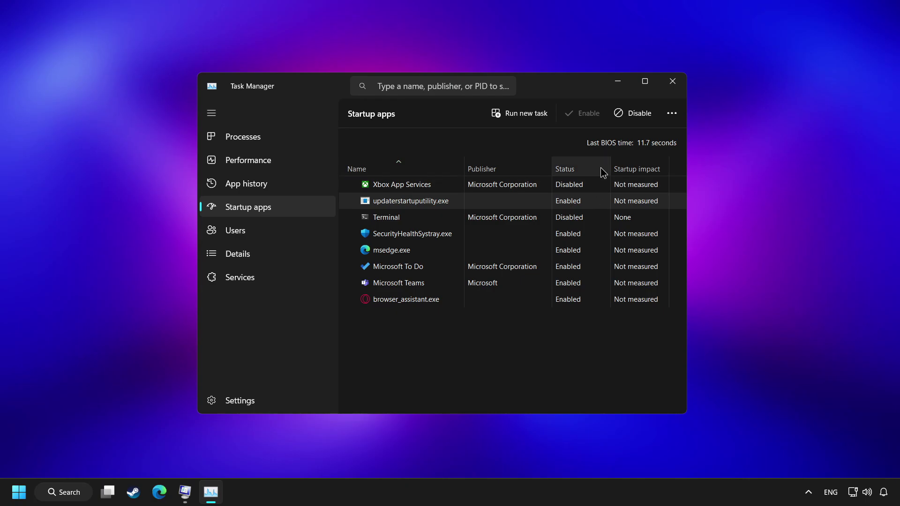
left_click(631, 115)
left_click(586, 234)
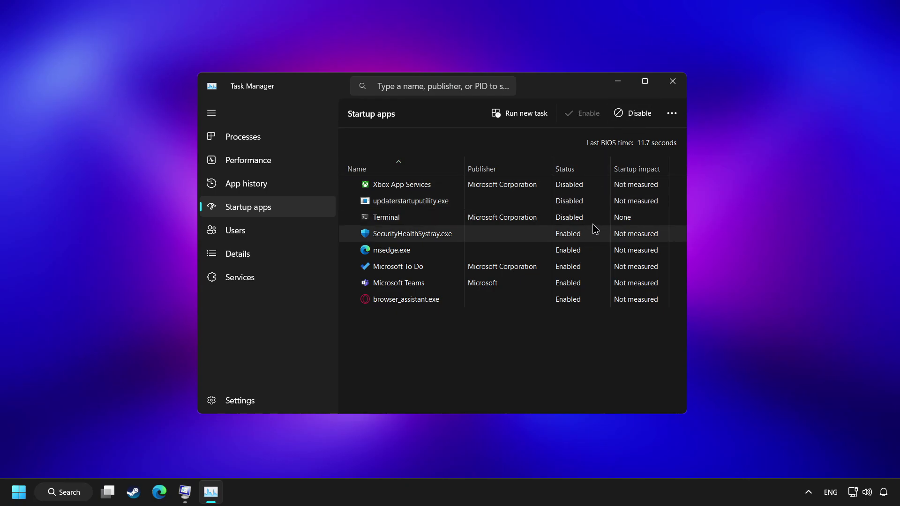
left_click(630, 114)
left_click(550, 255)
left_click(630, 115)
Step: Disable Microsoft To Do, Microsoft Teams and browser_assistant.exe at startup, and close Task Manager and System Configuration
left_click(596, 263)
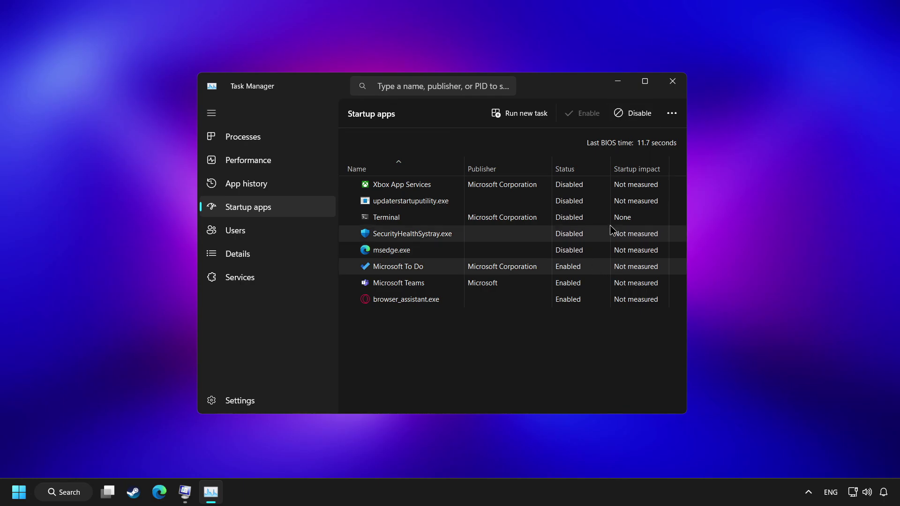
left_click(630, 114)
left_click(558, 283)
left_click(640, 116)
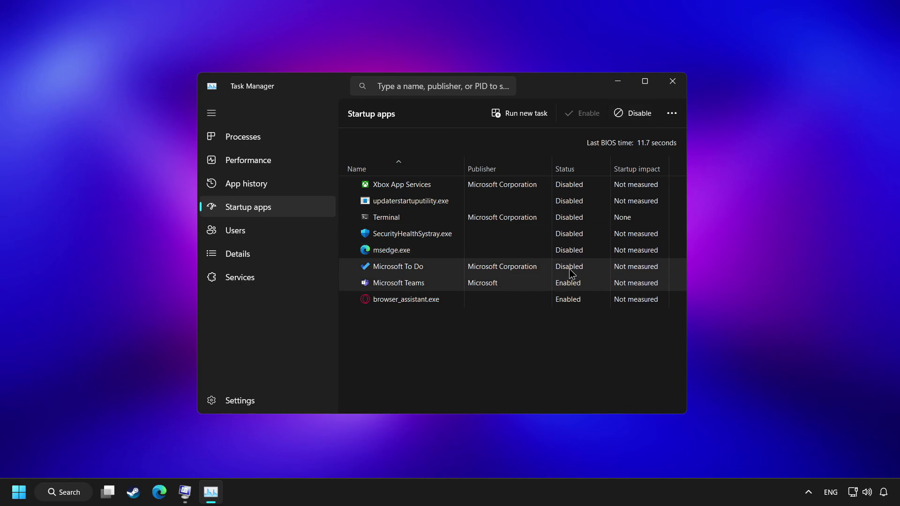
left_click(546, 302)
left_click(635, 117)
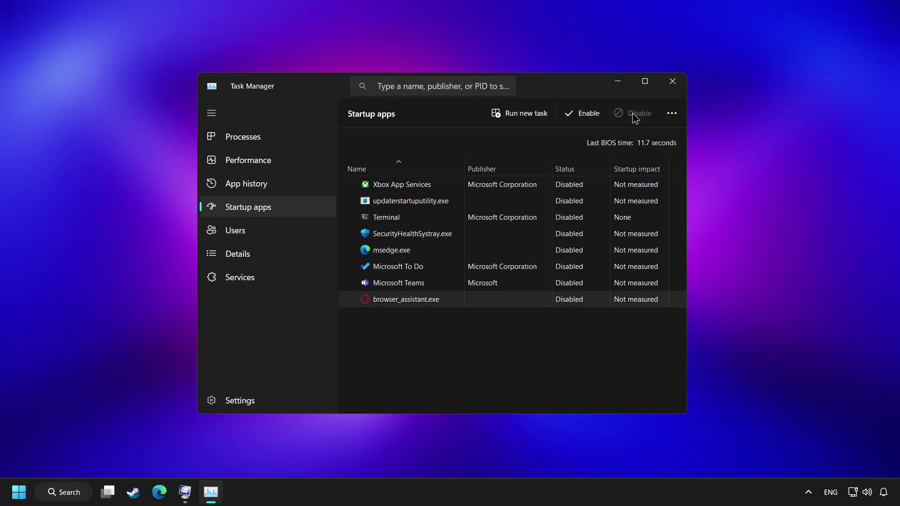
left_click(672, 85)
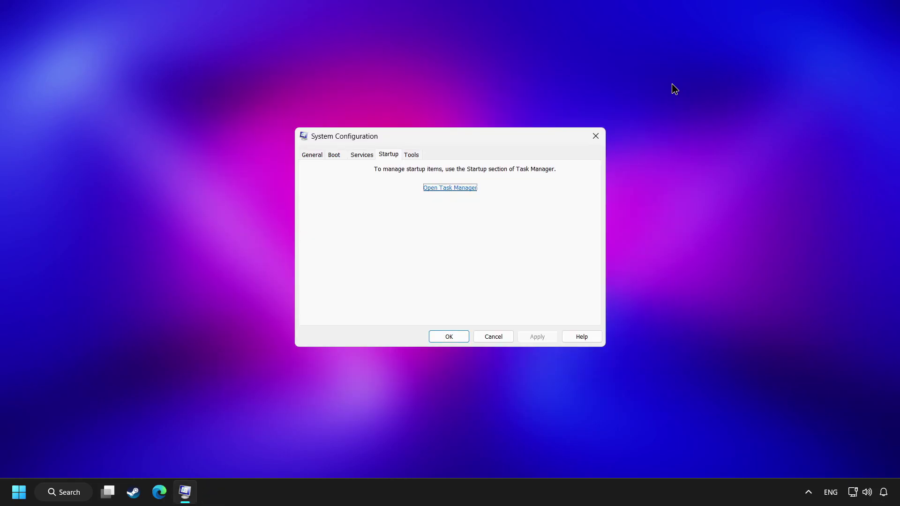
left_click(596, 137)
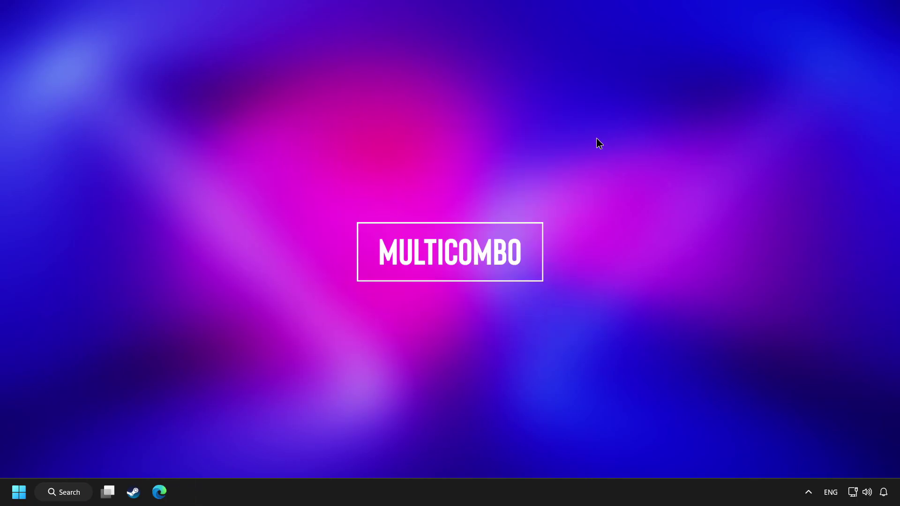
Step: Search Windows for update, check for Windows updates, and close Settings when the check finishes
left_click(72, 492)
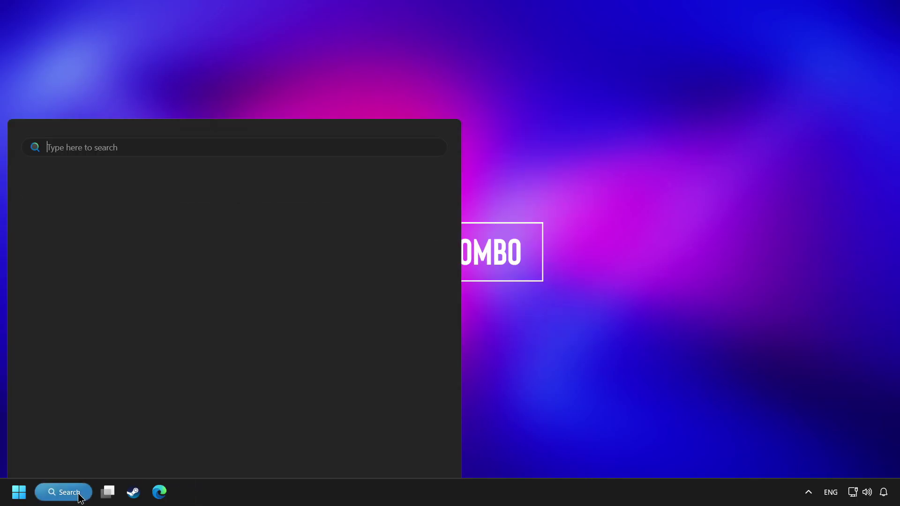
type("update")
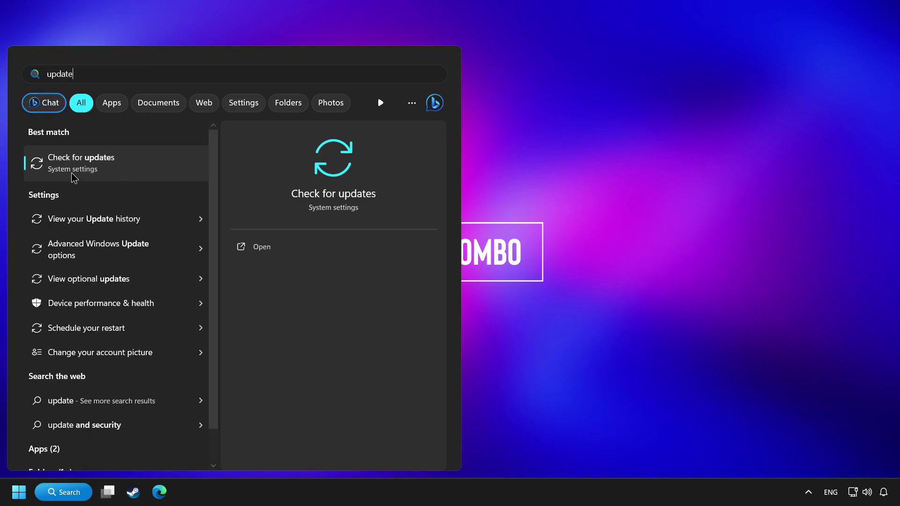
left_click(145, 174)
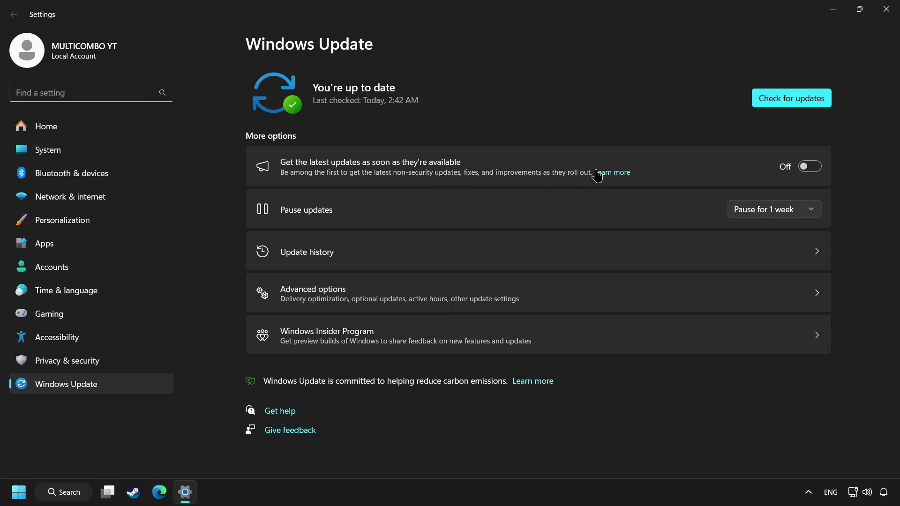
left_click(801, 106)
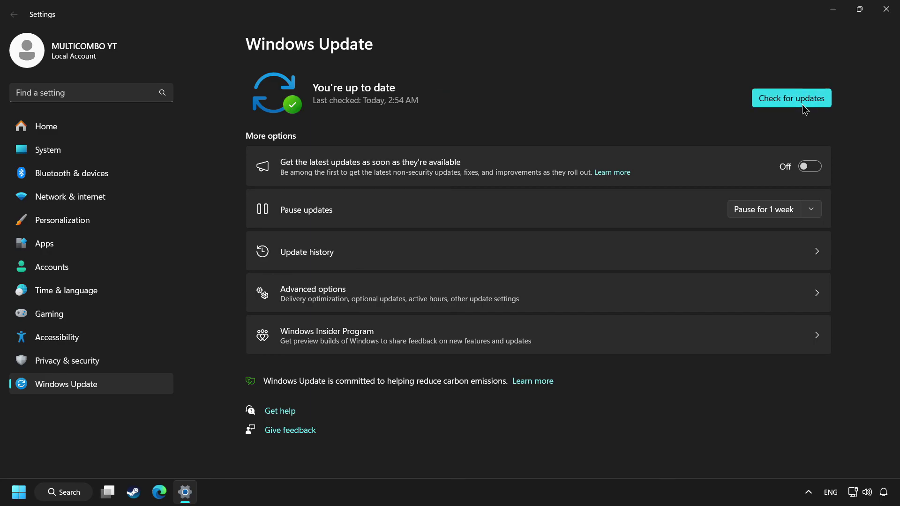
left_click(890, 12)
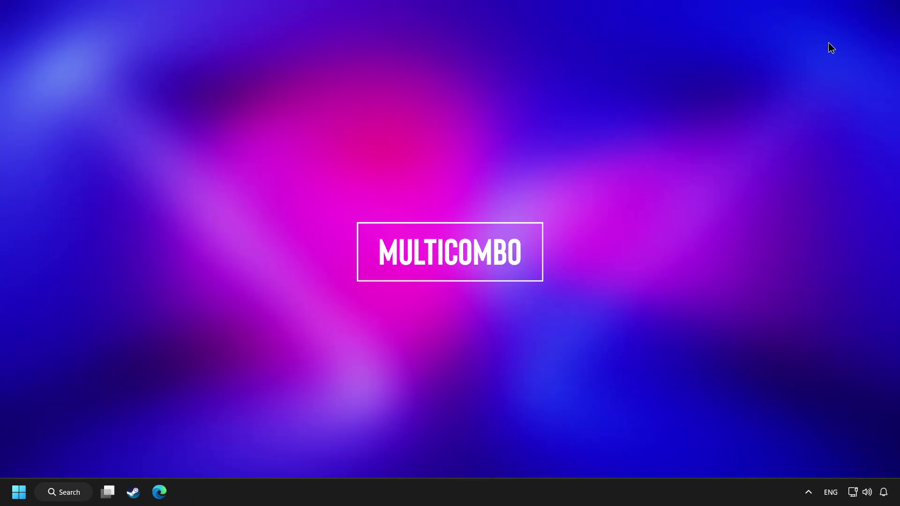
Step: Search Windows for cmd, run Command Prompt as administrator, and move its window toward the middle of the desktop
left_click(79, 493)
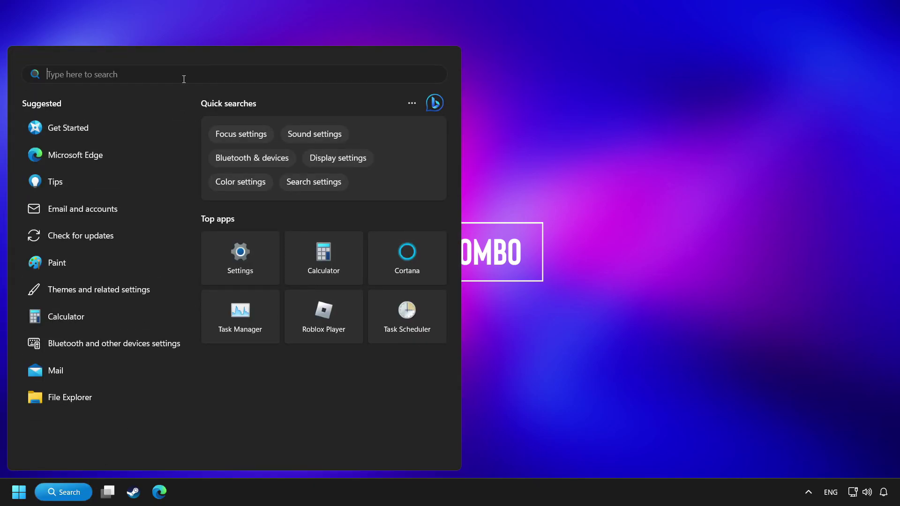
type("cmd")
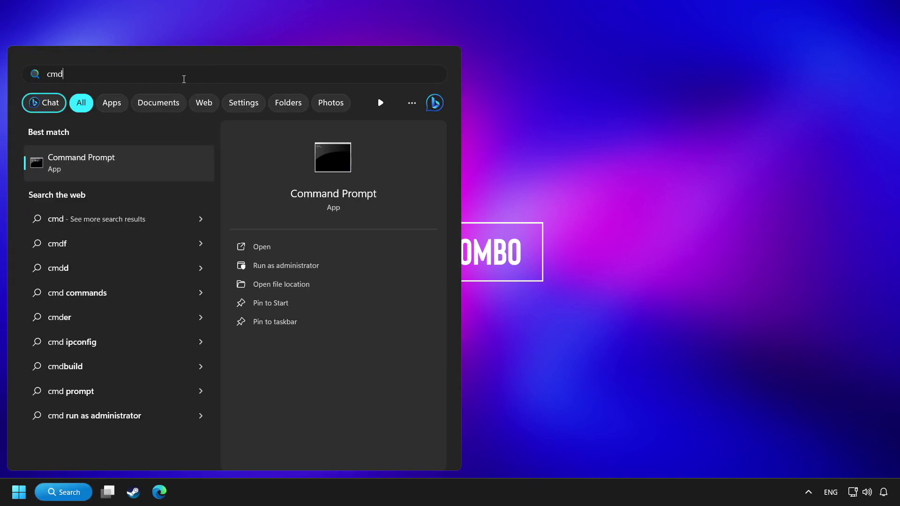
right_click(160, 164)
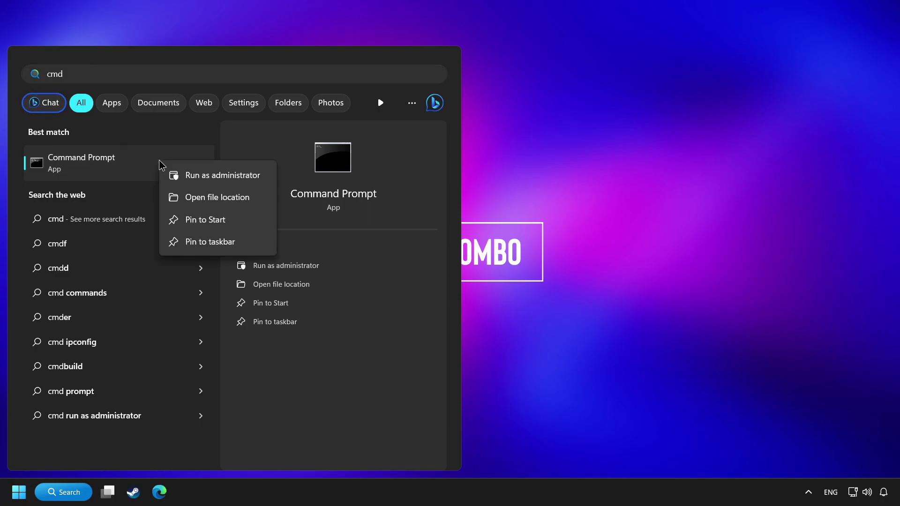
left_click(224, 177)
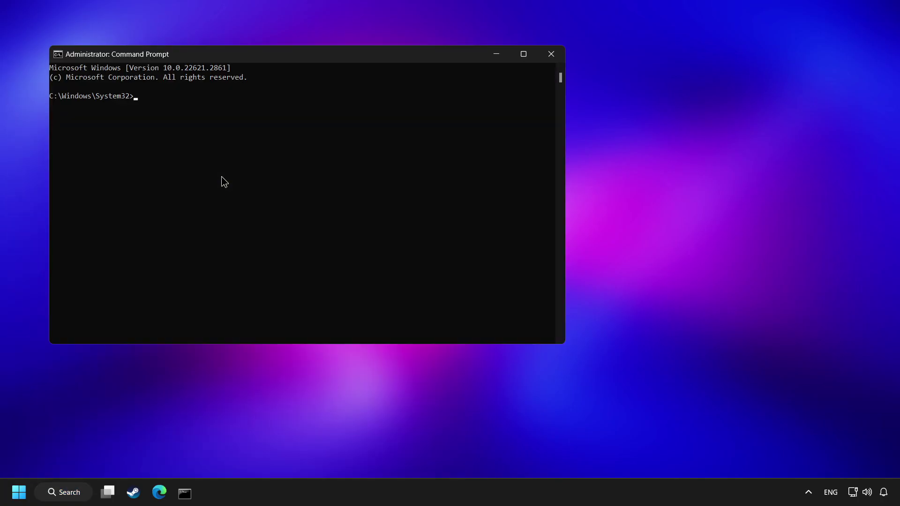
left_click_drag(221, 56, 357, 94)
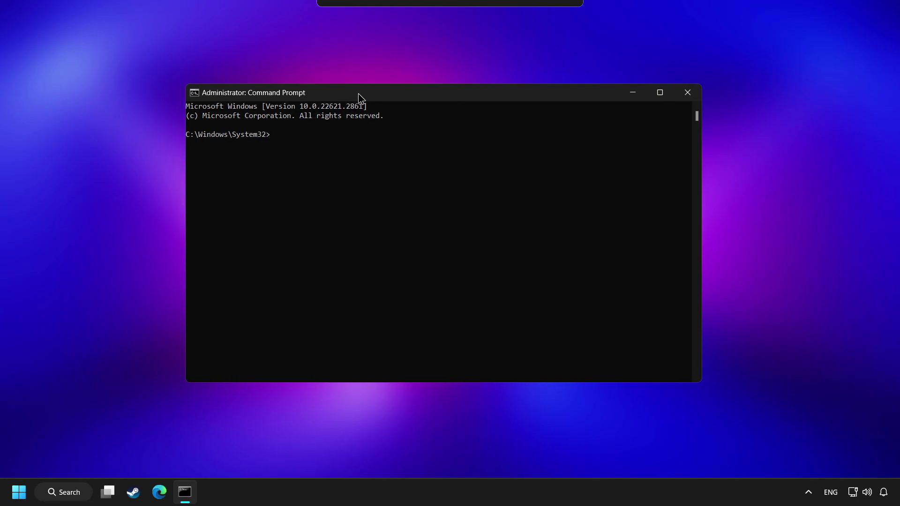
Step: Run the sfc /scannow command to start a system file scan
type("sfc")
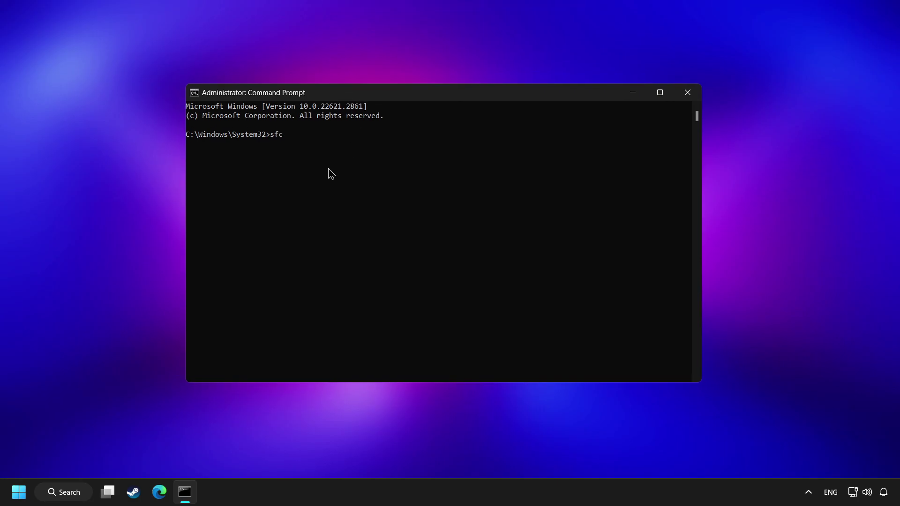
type(" /scannow")
key("Return")
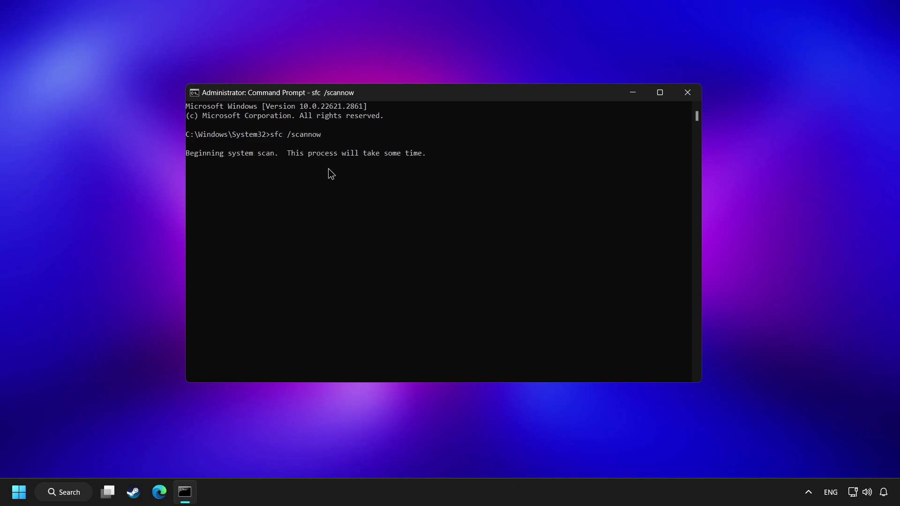